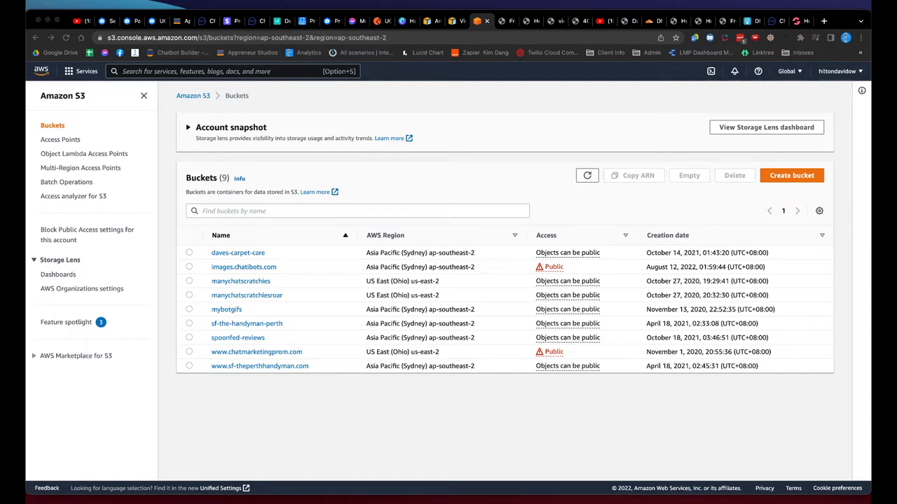
- Start creating a new S3 bucket and name it images.appreneur.com.au
{"action": "left_click", "coordinate": [796, 179]}
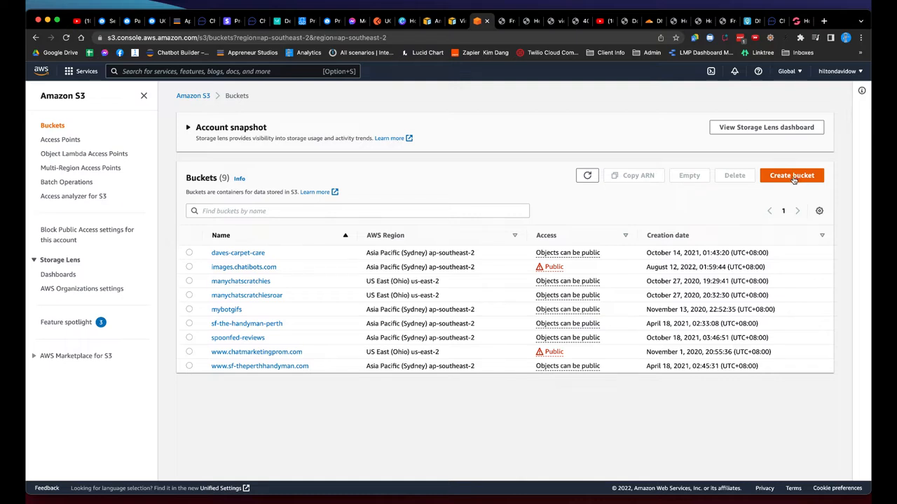
{"action": "left_click", "coordinate": [792, 177]}
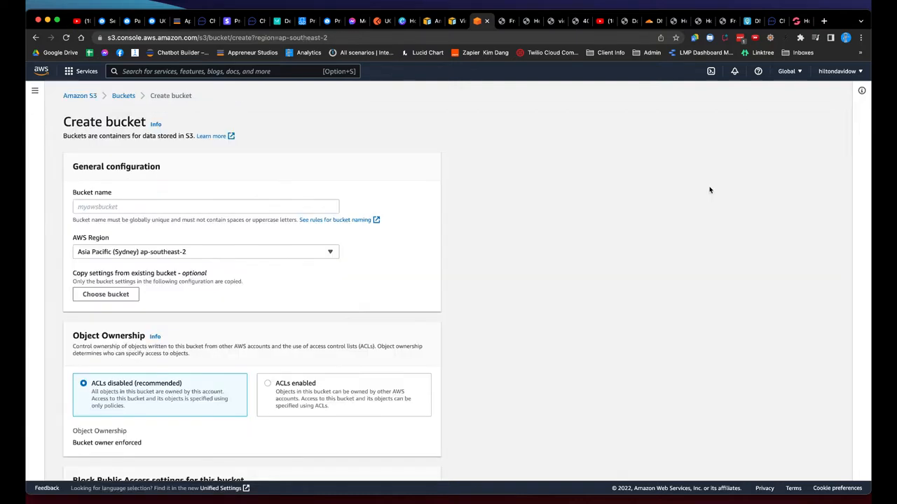
{"action": "left_click", "coordinate": [96, 203]}
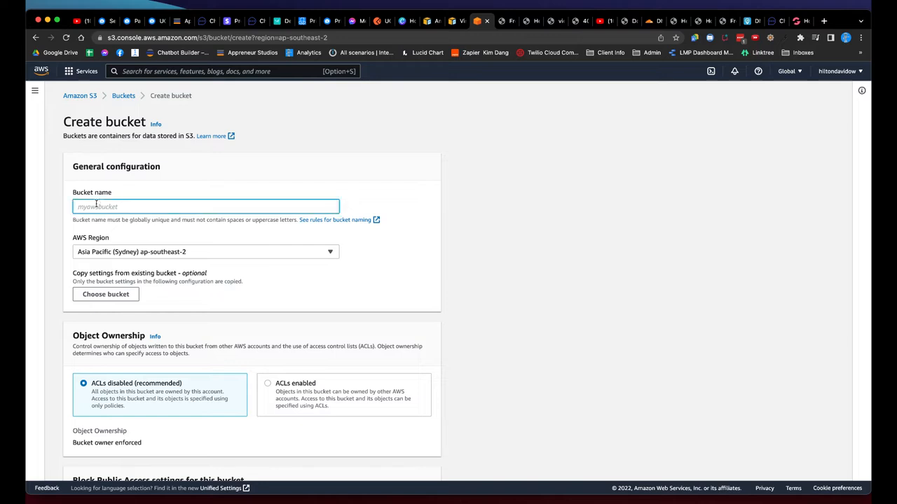
{"action": "type", "text": "images.appreneur.com.au"}
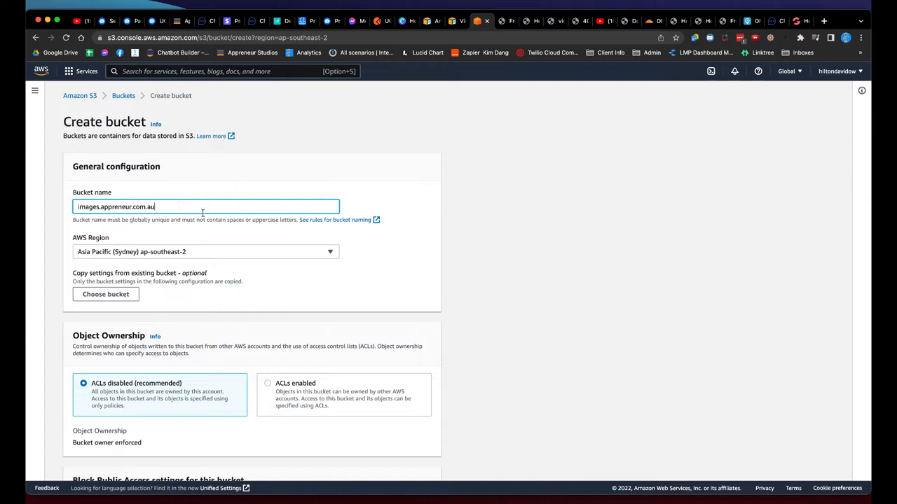
- Turn off blocking of all public access for the new bucket and acknowledge that its objects might become public
{"action": "scroll", "coordinate": [196, 210], "scroll_direction": "down", "scroll_amount": 1}
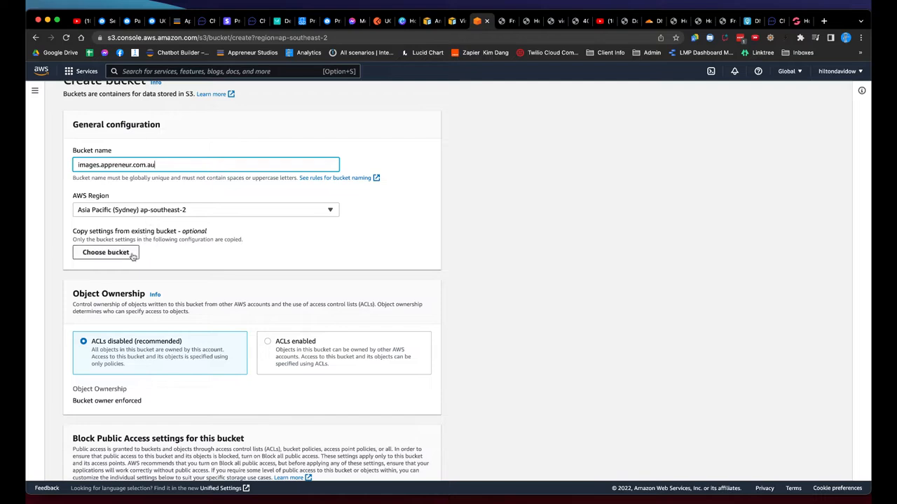
{"action": "scroll", "coordinate": [184, 250], "scroll_direction": "down", "scroll_amount": 2}
{"action": "scroll", "coordinate": [183, 248], "scroll_direction": "down", "scroll_amount": 5}
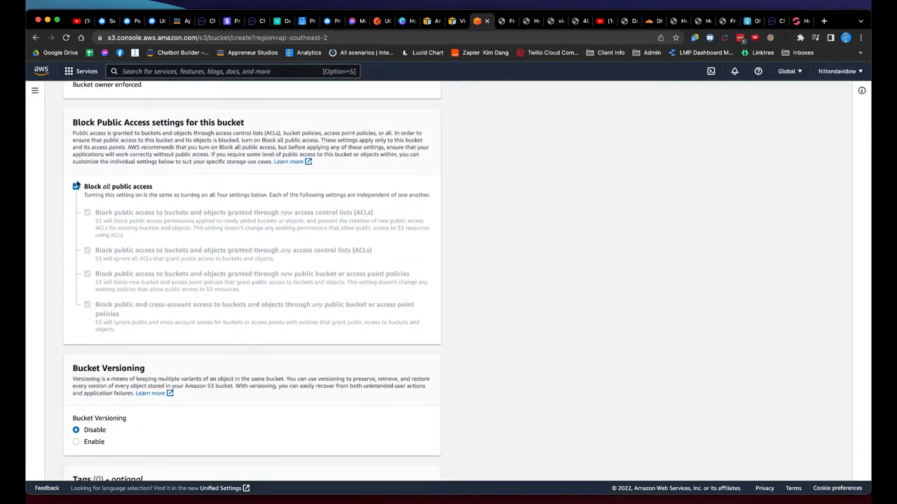
{"action": "left_click", "coordinate": [75, 188]}
{"action": "scroll", "coordinate": [143, 261], "scroll_direction": "down", "scroll_amount": 3}
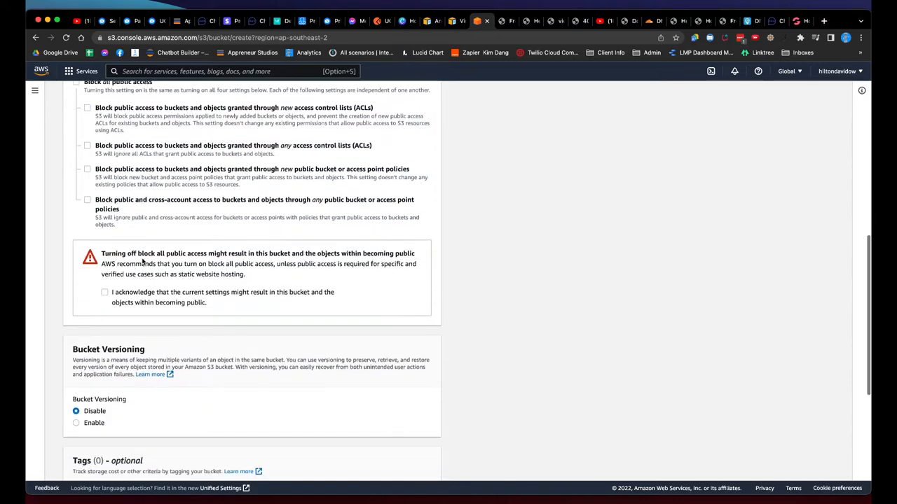
{"action": "left_click", "coordinate": [104, 292]}
- Review the remaining bucket settings, create the bucket and dismiss the resulting notification
{"action": "scroll", "coordinate": [154, 261], "scroll_direction": "up", "scroll_amount": 1}
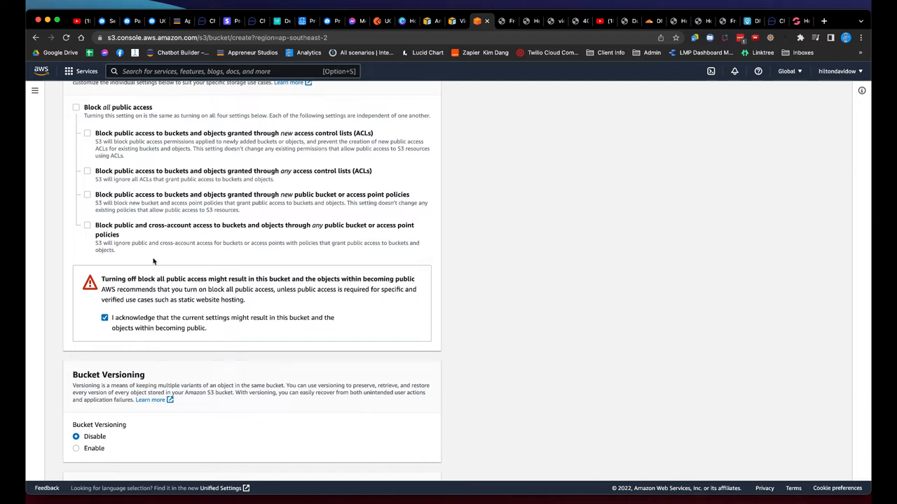
{"action": "scroll", "coordinate": [153, 261], "scroll_direction": "down", "scroll_amount": 1}
{"action": "scroll", "coordinate": [154, 261], "scroll_direction": "up", "scroll_amount": 1}
{"action": "scroll", "coordinate": [154, 261], "scroll_direction": "down", "scroll_amount": 1}
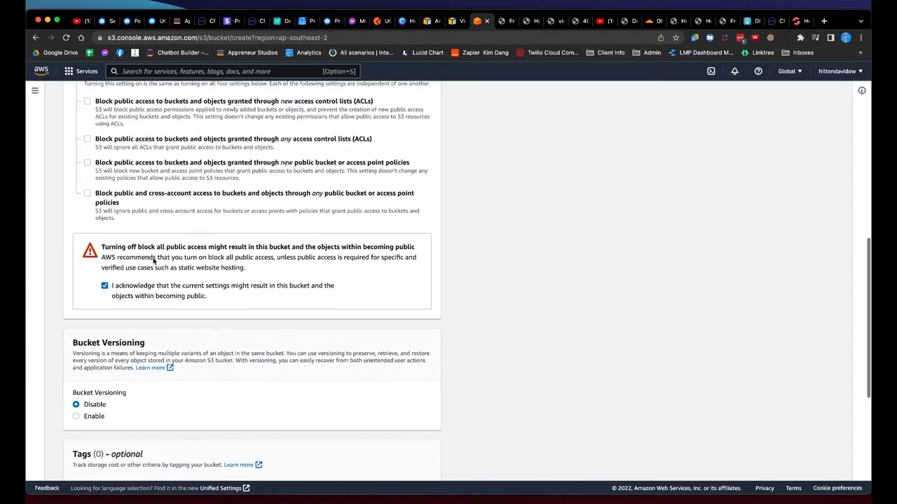
{"action": "scroll", "coordinate": [154, 262], "scroll_direction": "down", "scroll_amount": 4}
{"action": "scroll", "coordinate": [153, 262], "scroll_direction": "down", "scroll_amount": 4}
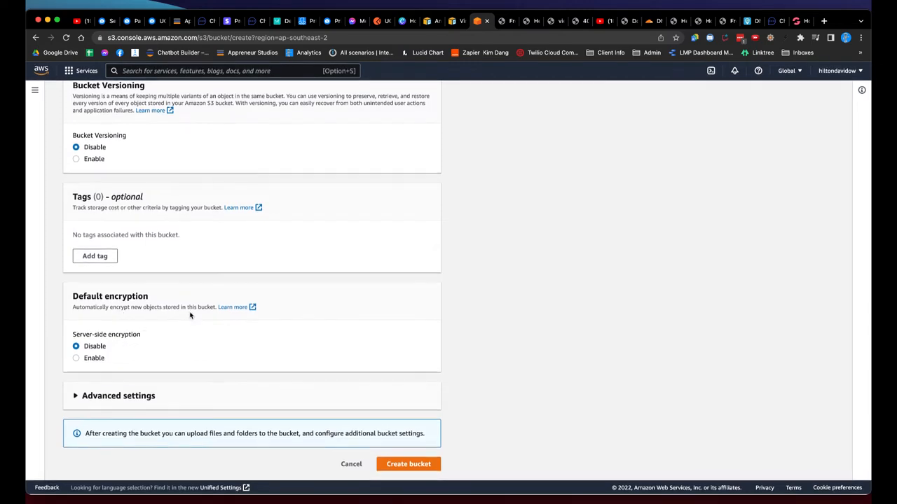
{"action": "scroll", "coordinate": [168, 294], "scroll_direction": "up", "scroll_amount": 5}
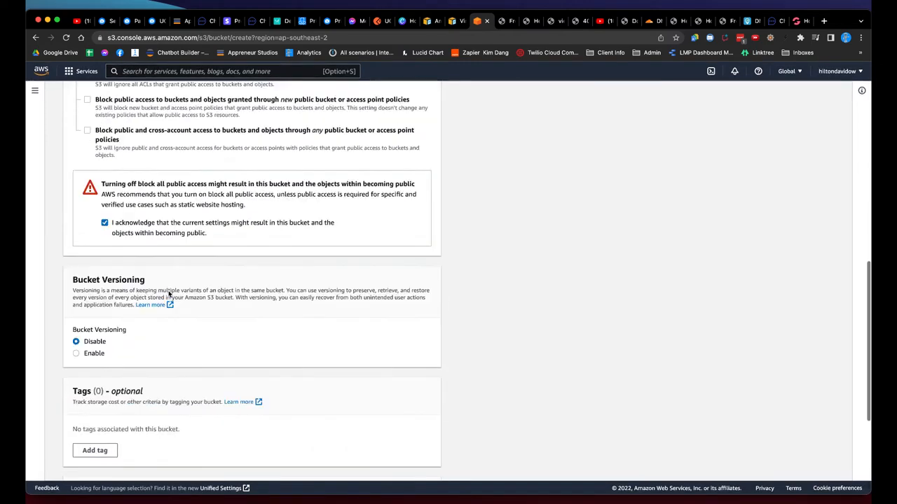
{"action": "scroll", "coordinate": [168, 294], "scroll_direction": "down", "scroll_amount": 5}
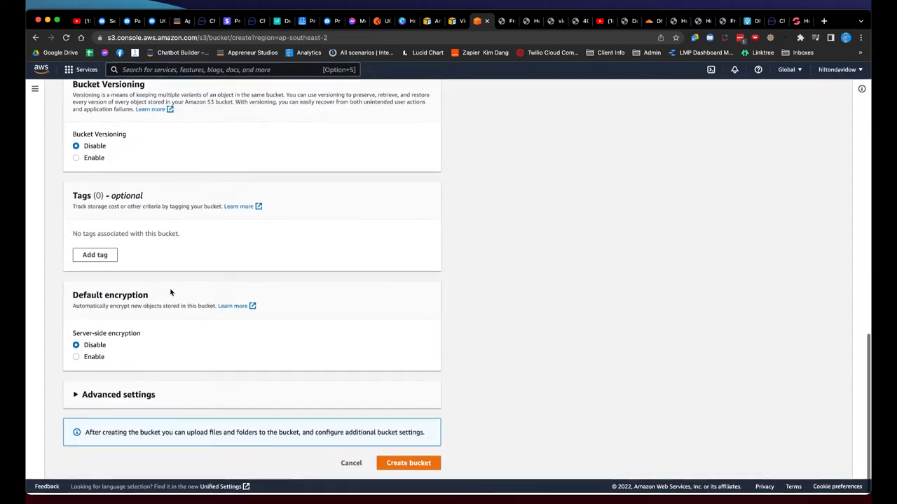
{"action": "left_click", "coordinate": [410, 465]}
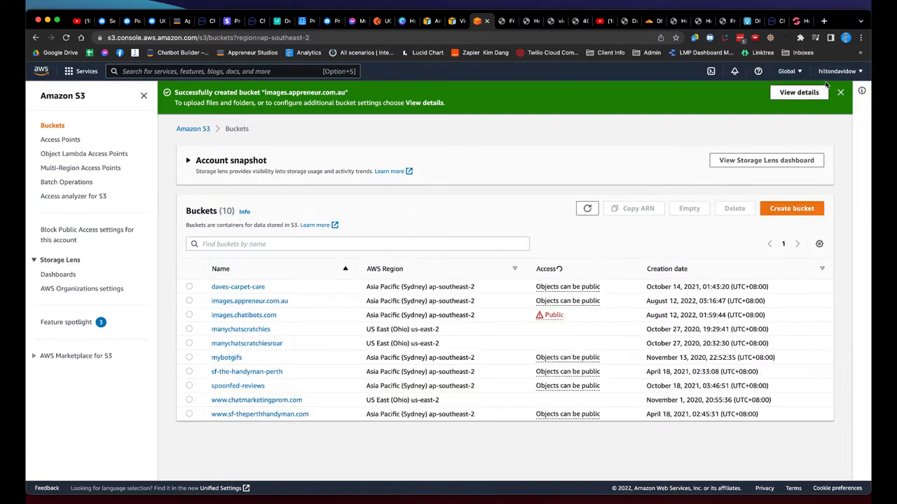
{"action": "left_click", "coordinate": [840, 93]}
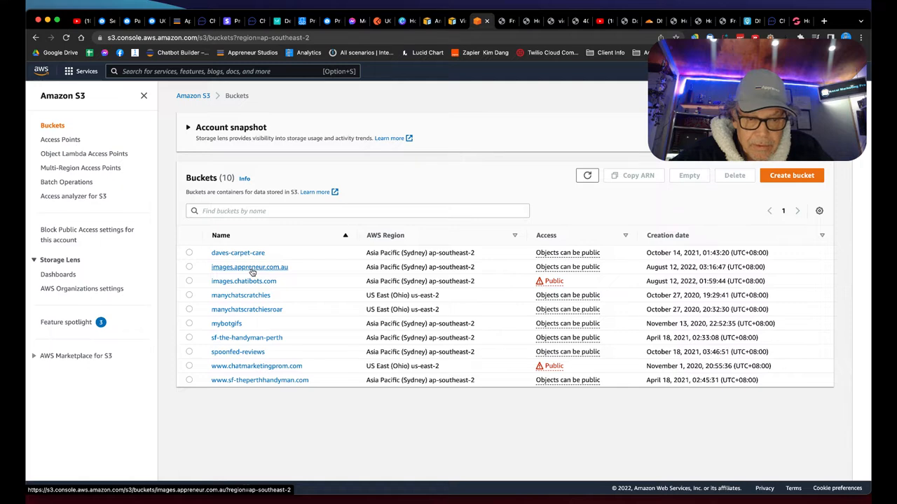
- Open the static website hosting settings of the images.appreneur.com.au bucket for editing
{"action": "left_click", "coordinate": [190, 267]}
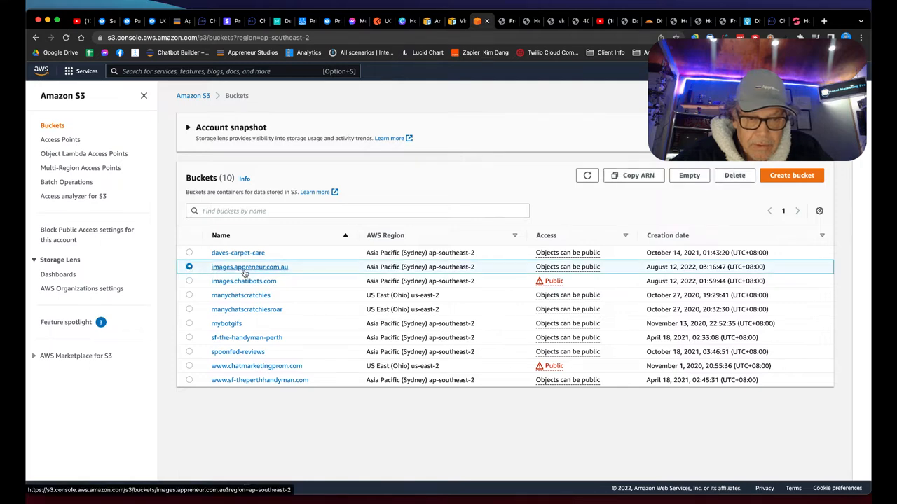
{"action": "left_click", "coordinate": [244, 271]}
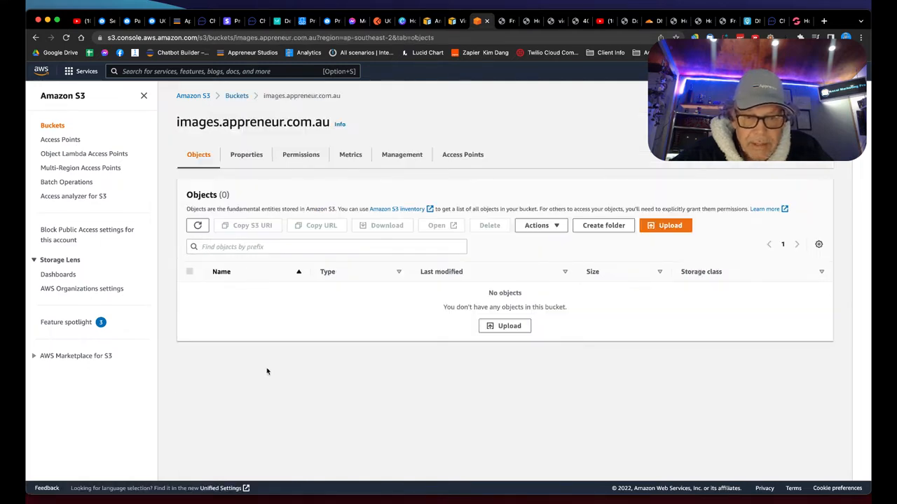
{"action": "left_click", "coordinate": [249, 157]}
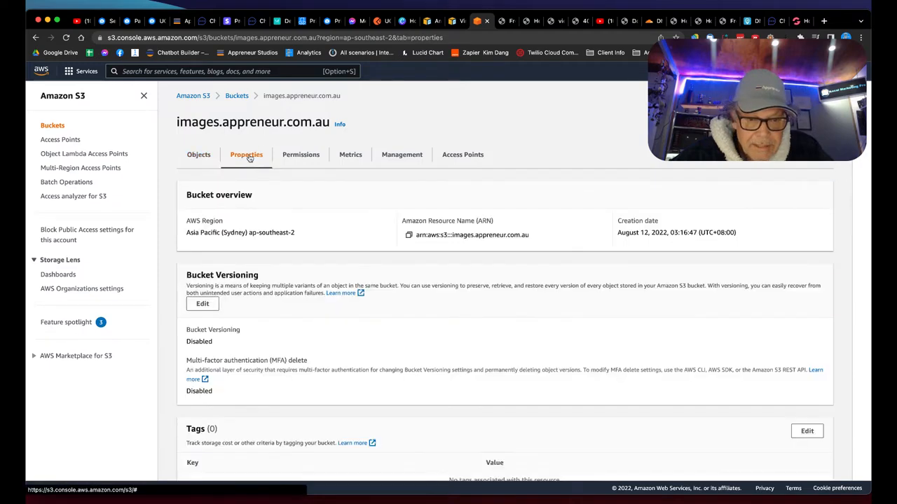
{"action": "scroll", "coordinate": [286, 299], "scroll_direction": "down", "scroll_amount": 2}
{"action": "scroll", "coordinate": [285, 299], "scroll_direction": "down", "scroll_amount": 10}
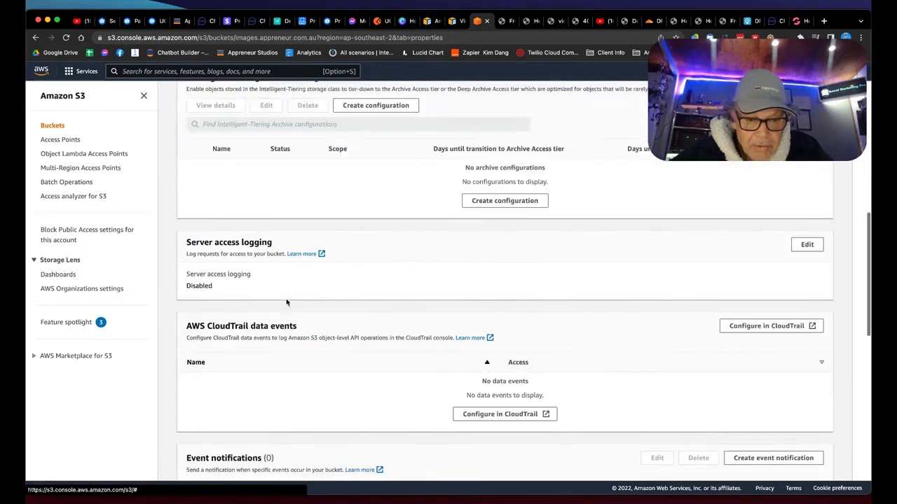
{"action": "scroll", "coordinate": [286, 302], "scroll_direction": "down", "scroll_amount": 6}
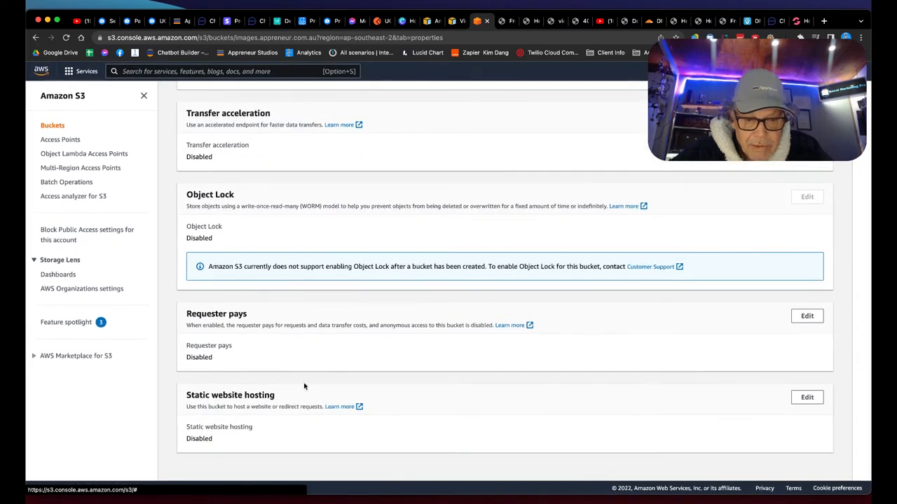
{"action": "left_click", "coordinate": [807, 398]}
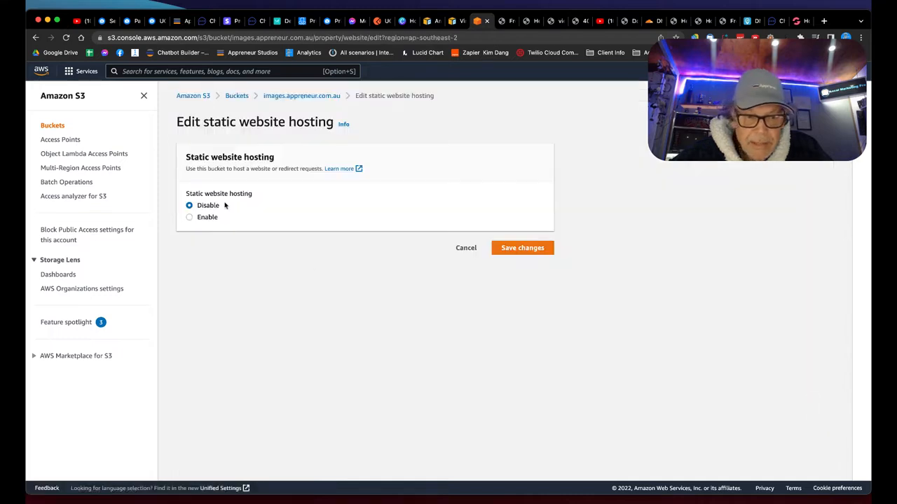
- Enable static website hosting for the bucket and set the index document to index.html
{"action": "left_click", "coordinate": [190, 218]}
{"action": "scroll", "coordinate": [266, 236], "scroll_direction": "down", "scroll_amount": 3}
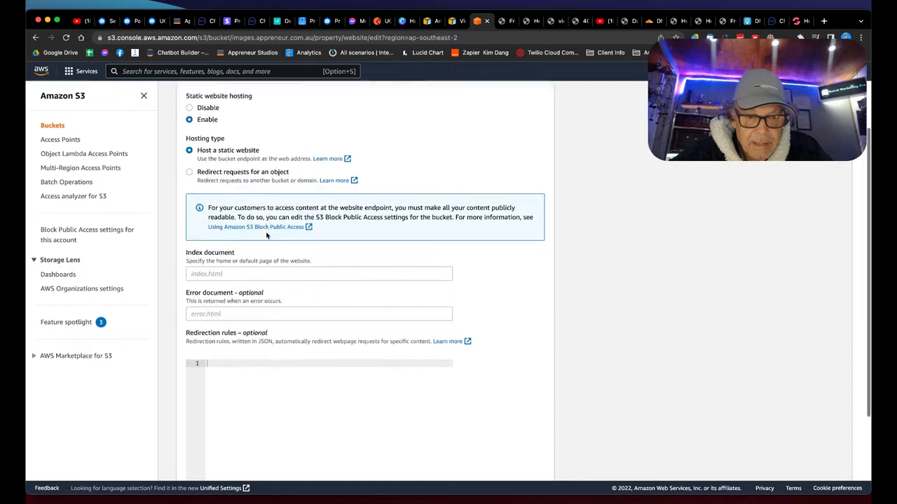
{"action": "scroll", "coordinate": [267, 236], "scroll_direction": "down", "scroll_amount": 2}
{"action": "left_click", "coordinate": [202, 216]}
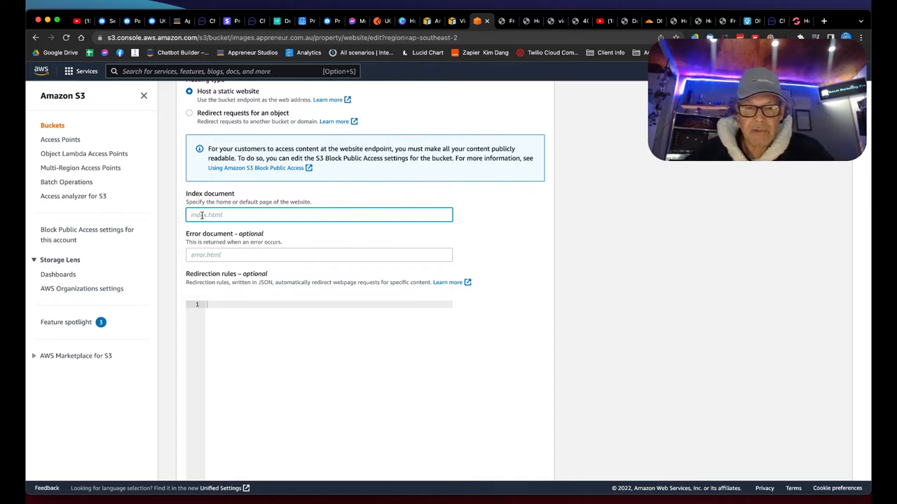
{"action": "type", "text": "in"}
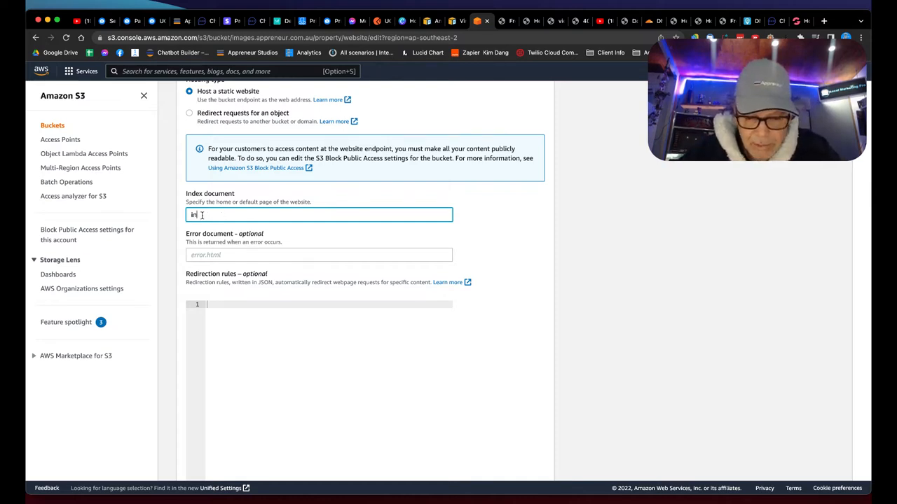
{"action": "type", "text": "dex.html"}
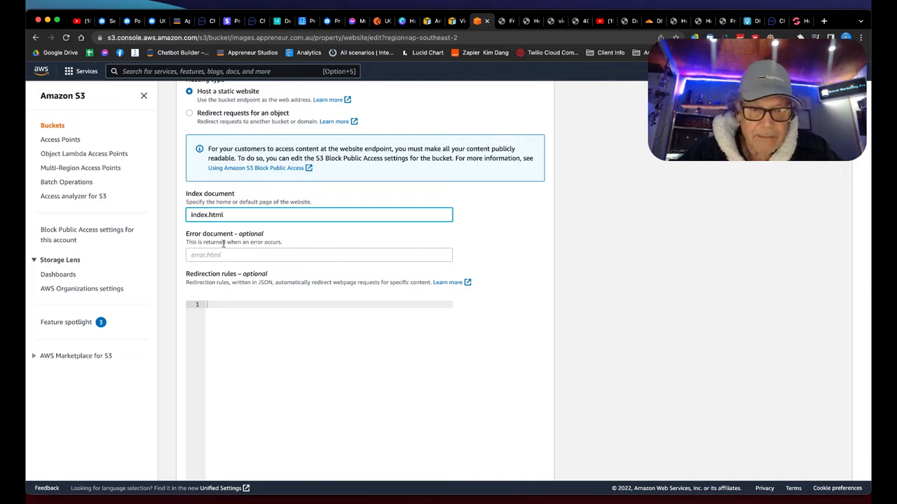
- Set the error document to index.html and save the static website hosting settings
{"action": "left_click", "coordinate": [220, 255]}
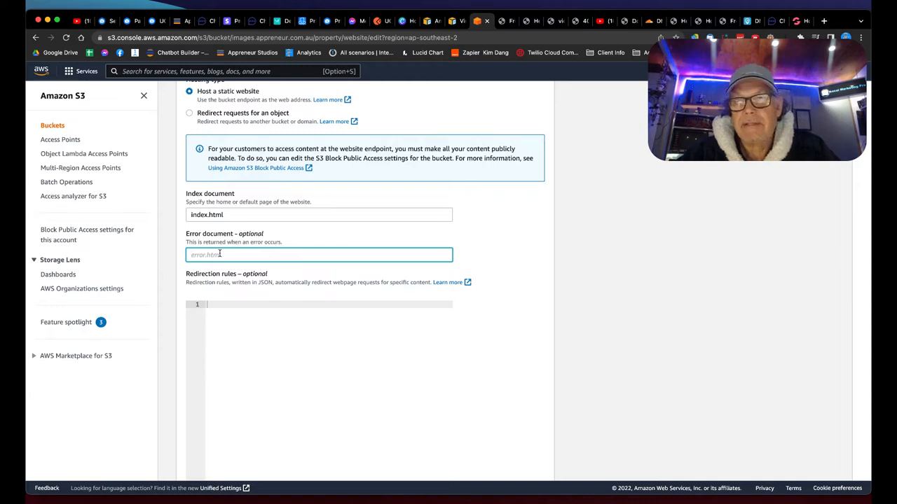
{"action": "type", "text": "endex."}
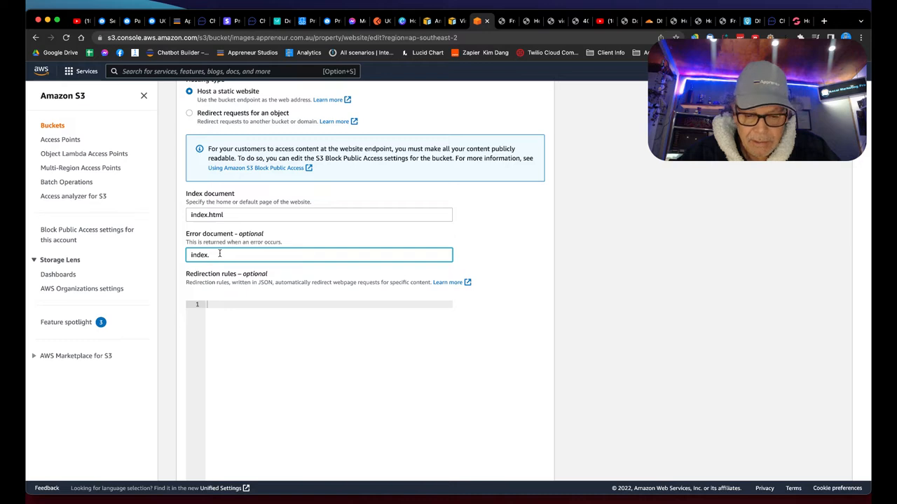
{"action": "type", "text": "html"}
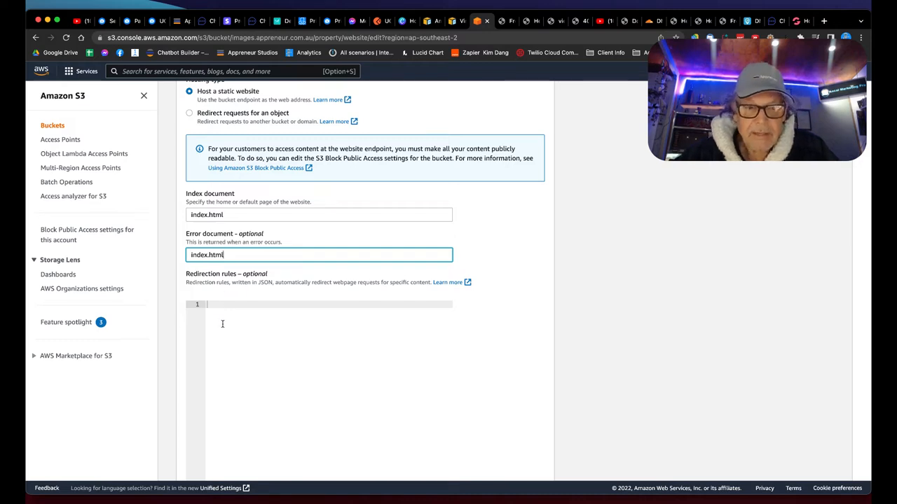
{"action": "scroll", "coordinate": [254, 298], "scroll_direction": "down", "scroll_amount": 2}
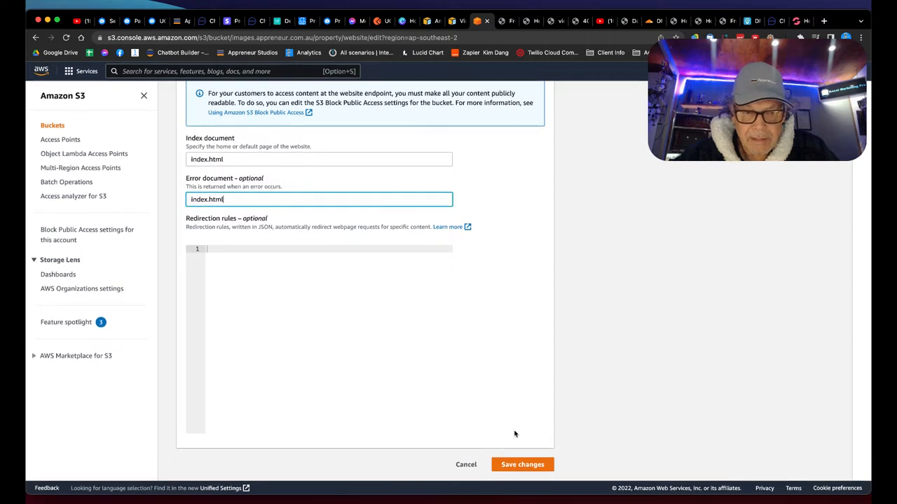
{"action": "left_click", "coordinate": [523, 465]}
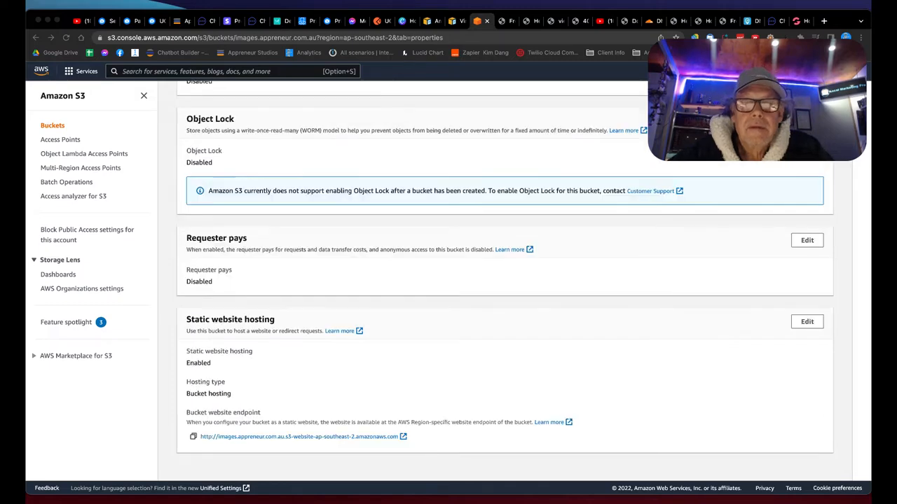
- Enter a 2012-10-17 bucket policy, Sid PublicReadGetObject, allowing principal * the action s3:GetObject on arn:aws:s3:::images.appreneur.com.au/*, and try to save it
{"action": "scroll", "coordinate": [505, 280], "scroll_direction": "up", "scroll_amount": 15}
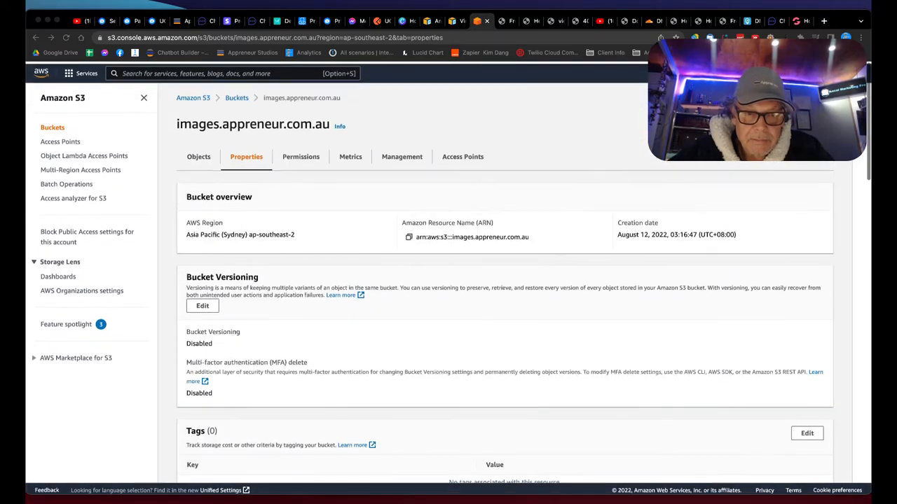
{"action": "left_click", "coordinate": [298, 156]}
{"action": "scroll", "coordinate": [336, 253], "scroll_direction": "down", "scroll_amount": 5}
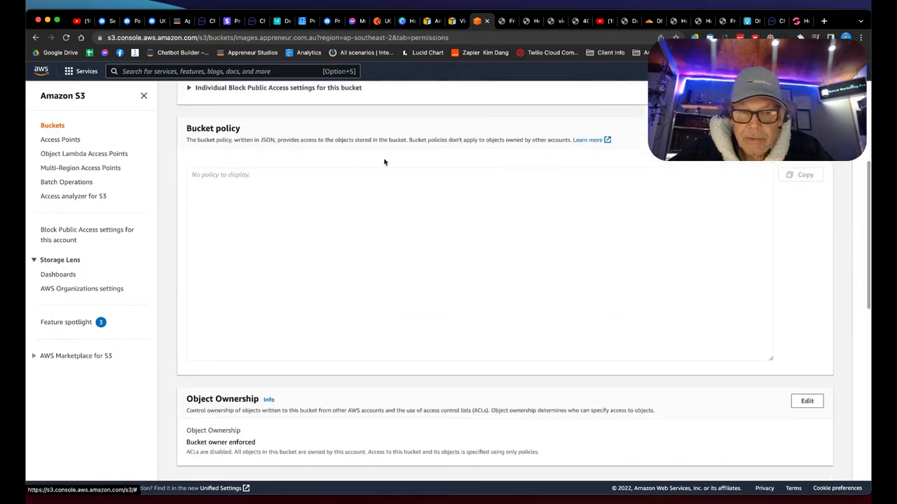
{"action": "left_click", "coordinate": [759, 131]}
{"action": "scroll", "coordinate": [389, 229], "scroll_direction": "down", "scroll_amount": 3}
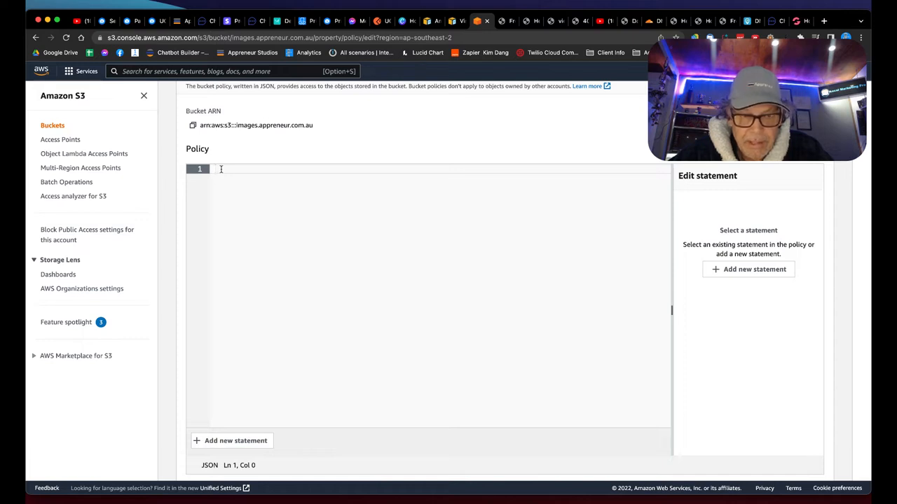
{"action": "type", "text": "{     \"Version\": \"2012-10-17\",     \"Statement\": [         {             \"Sid\": \"PublicReadGetObject\",             \"Effect\": \"Allow\",             \"Principal\": \"*\",             \"Action\": \"s3:GetObject\",             \"Resource\": \"arn:aws:s3:::images.appreneur.com.au/*\"         }     ] }"}
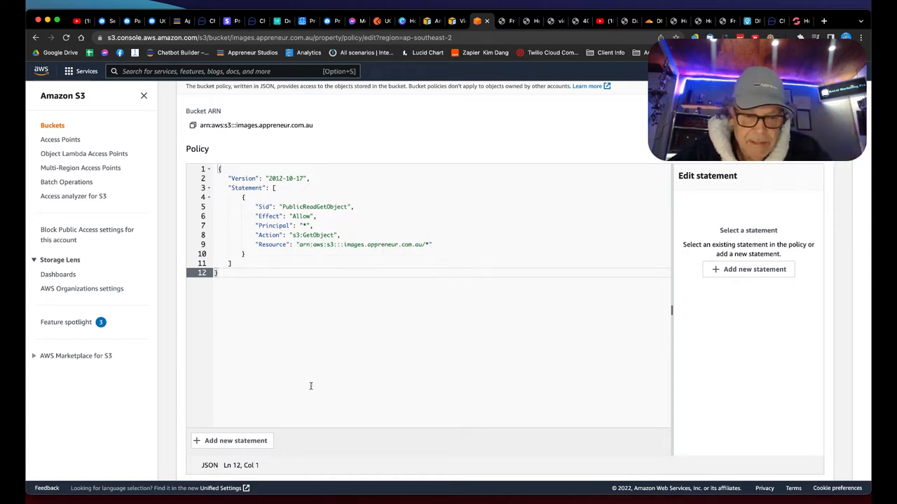
{"action": "scroll", "coordinate": [310, 386], "scroll_direction": "down", "scroll_amount": 2}
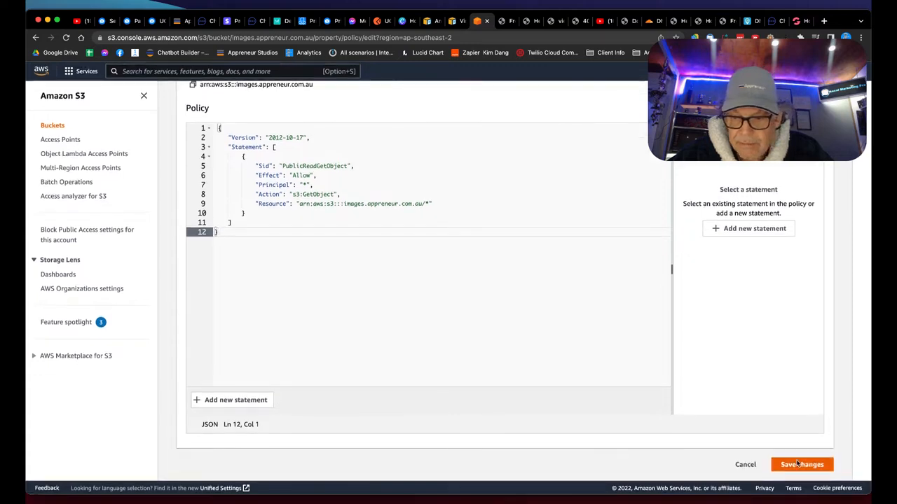
{"action": "left_click", "coordinate": [799, 464]}
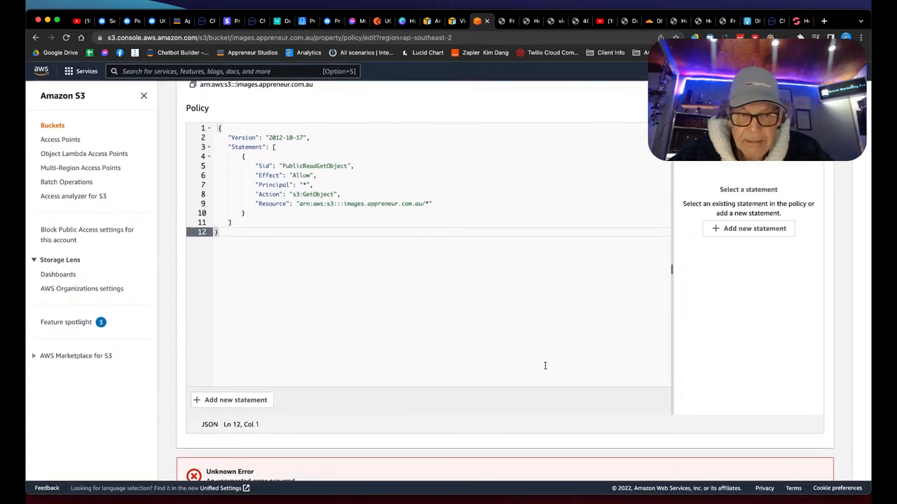
- Recheck the policy JSON, save the bucket policy again and dismiss the notification
{"action": "scroll", "coordinate": [545, 366], "scroll_direction": "down", "scroll_amount": 2}
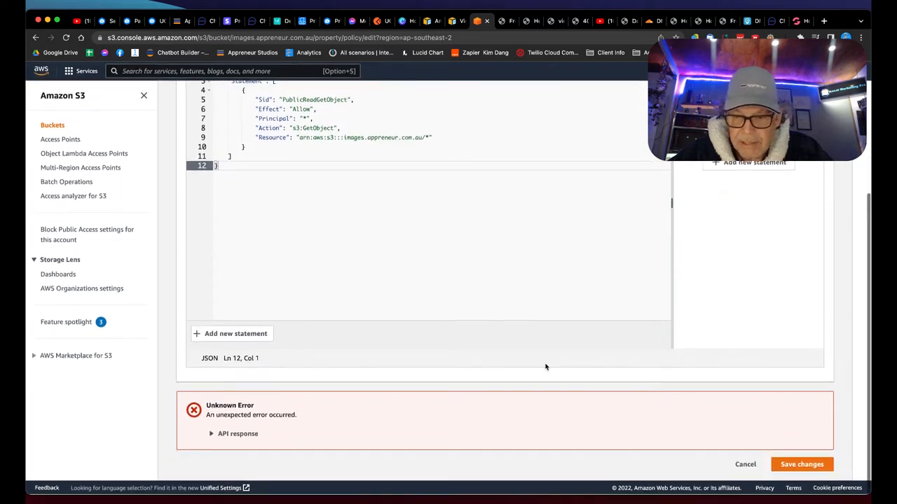
{"action": "scroll", "coordinate": [545, 367], "scroll_direction": "up", "scroll_amount": 5}
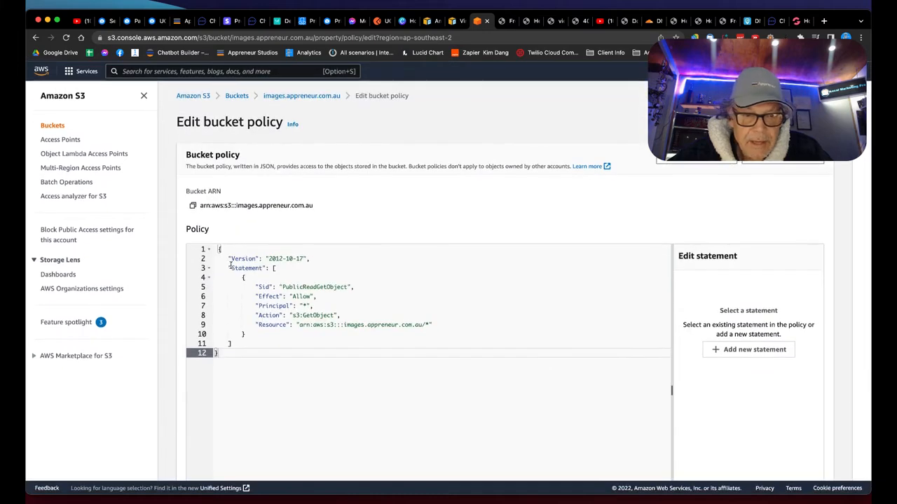
{"action": "left_click", "coordinate": [219, 249]}
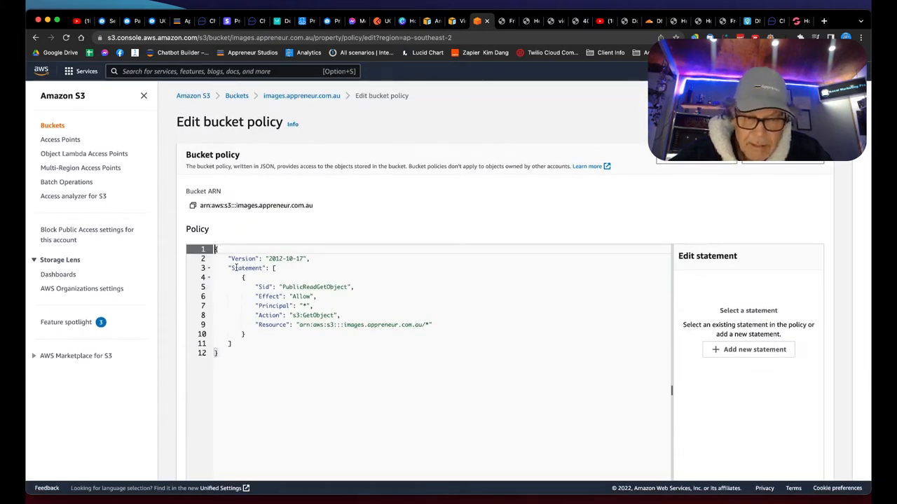
{"action": "scroll", "coordinate": [339, 381], "scroll_direction": "down", "scroll_amount": 2}
{"action": "scroll", "coordinate": [339, 380], "scroll_direction": "down", "scroll_amount": 5}
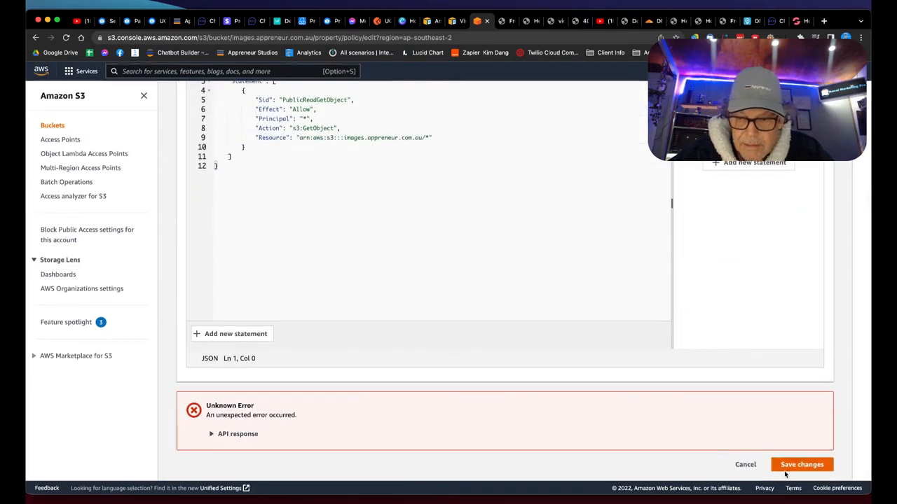
{"action": "left_click", "coordinate": [800, 466]}
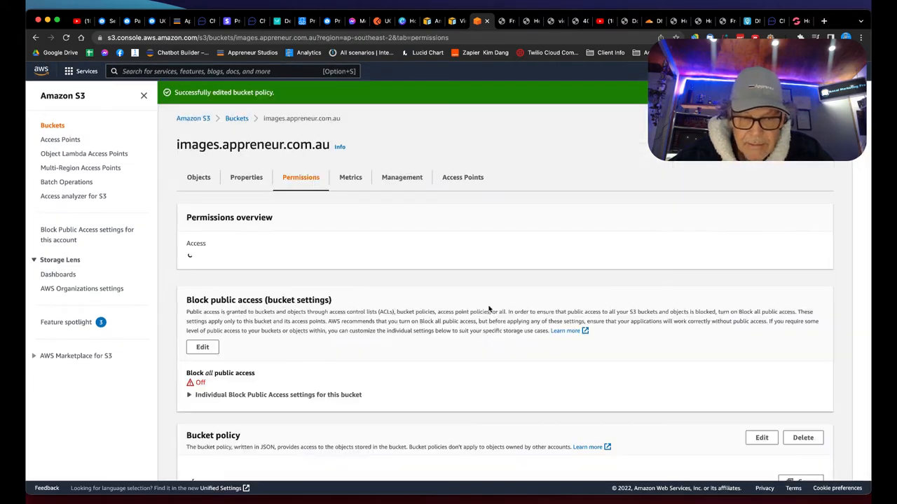
{"action": "scroll", "coordinate": [491, 306], "scroll_direction": "down", "scroll_amount": 5}
{"action": "scroll", "coordinate": [489, 309], "scroll_direction": "up", "scroll_amount": 5}
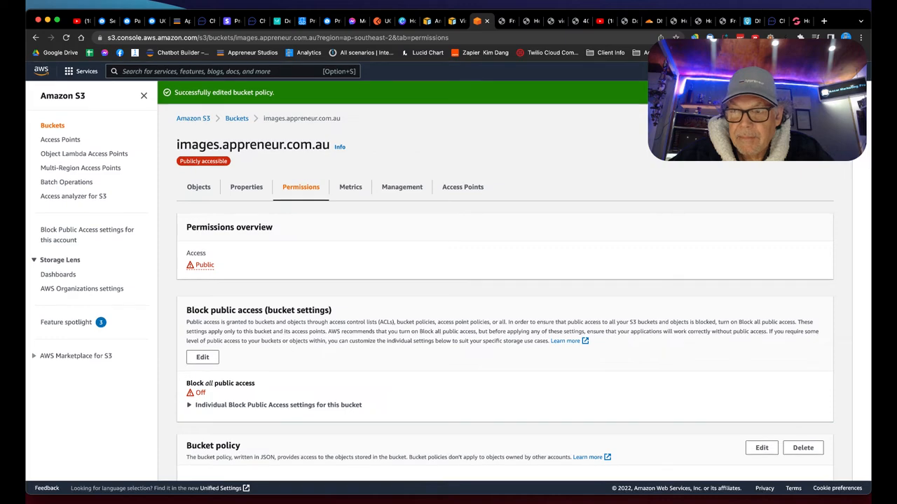
{"action": "left_click", "coordinate": [838, 93]}
- Open the object list of the images.appreneur.com.au bucket
{"action": "scroll", "coordinate": [555, 110], "scroll_direction": "down", "scroll_amount": 1}
{"action": "scroll", "coordinate": [555, 110], "scroll_direction": "up", "scroll_amount": 1}
{"action": "scroll", "coordinate": [554, 110], "scroll_direction": "down", "scroll_amount": 3}
{"action": "scroll", "coordinate": [554, 110], "scroll_direction": "up", "scroll_amount": 3}
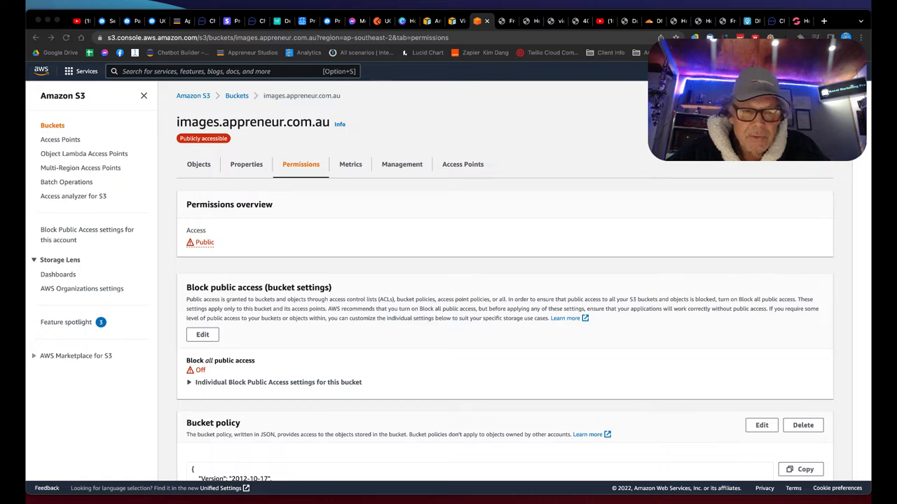
{"action": "left_click", "coordinate": [198, 164]}
{"action": "left_click", "coordinate": [297, 281]}
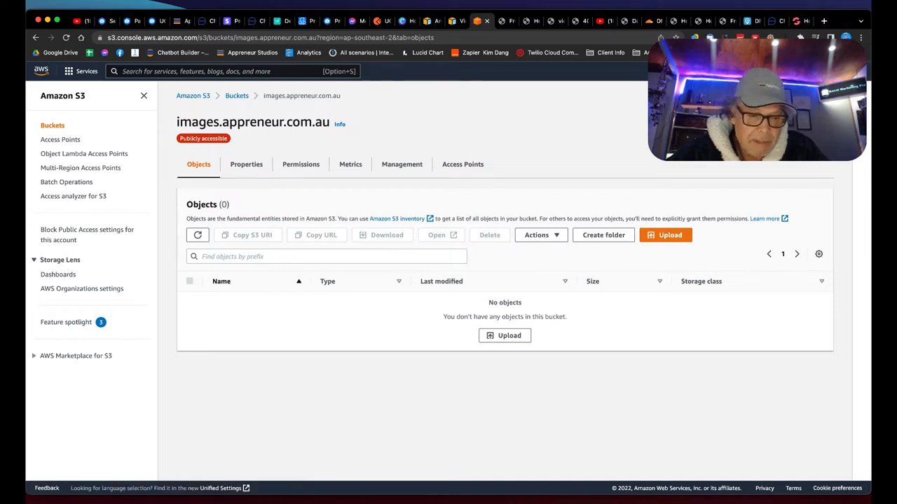
- Switch to Finder, preview several local index.html files in the browser to find a suitable one, and close their tabs
{"action": "left_click", "coordinate": [54, 502]}
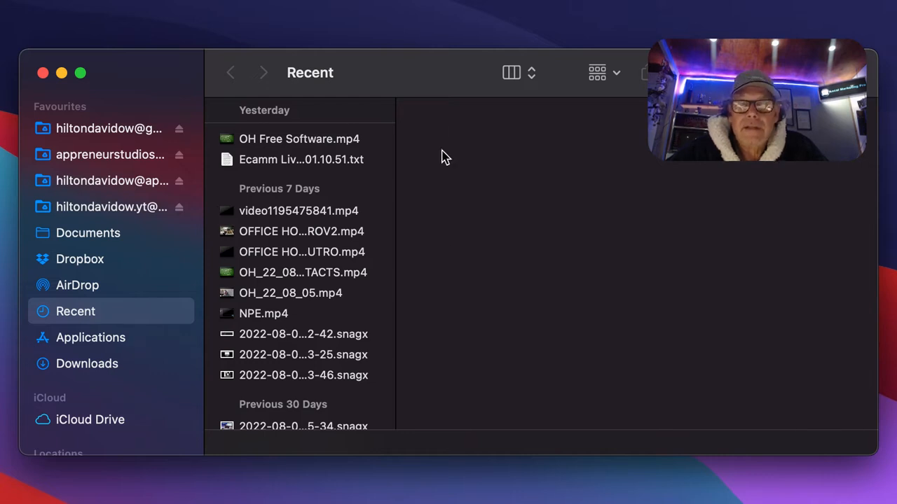
{"action": "left_click", "coordinate": [410, 83]}
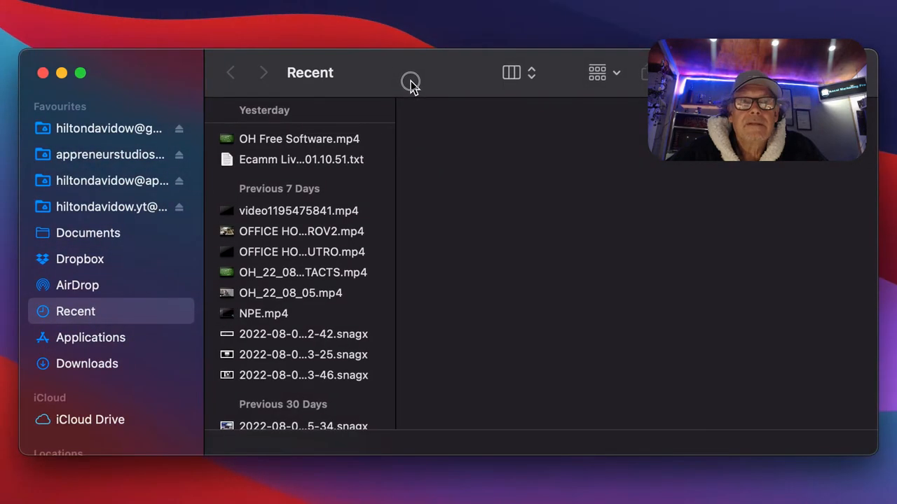
{"action": "left_click", "coordinate": [405, 80]}
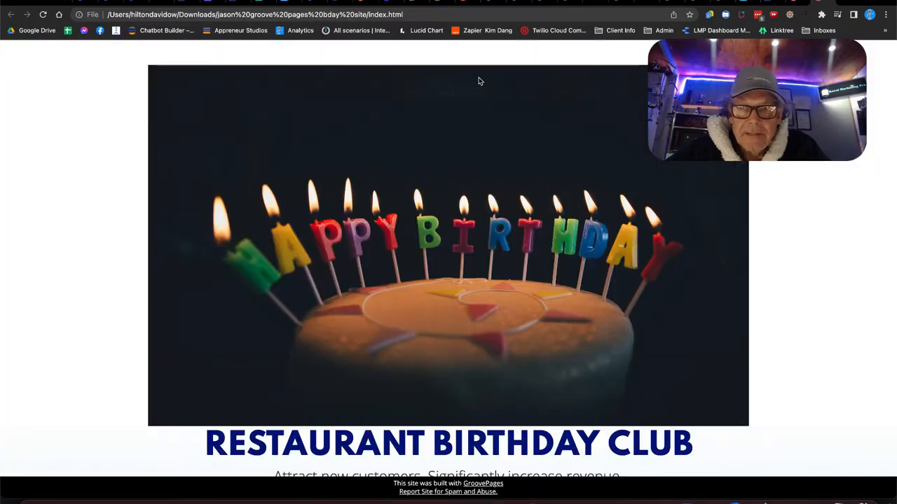
{"action": "left_click", "coordinate": [833, 1]}
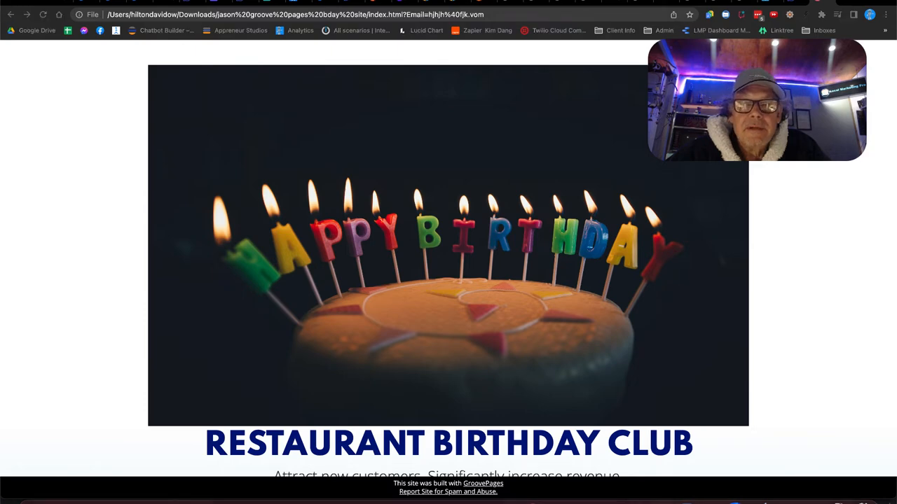
{"action": "left_click", "coordinate": [773, 4]}
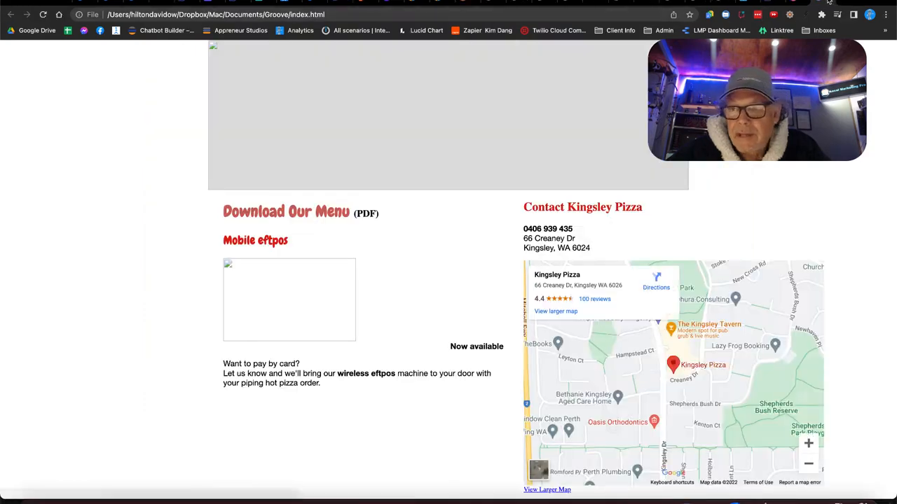
{"action": "left_click", "coordinate": [828, 1]}
{"action": "left_click", "coordinate": [829, 2]}
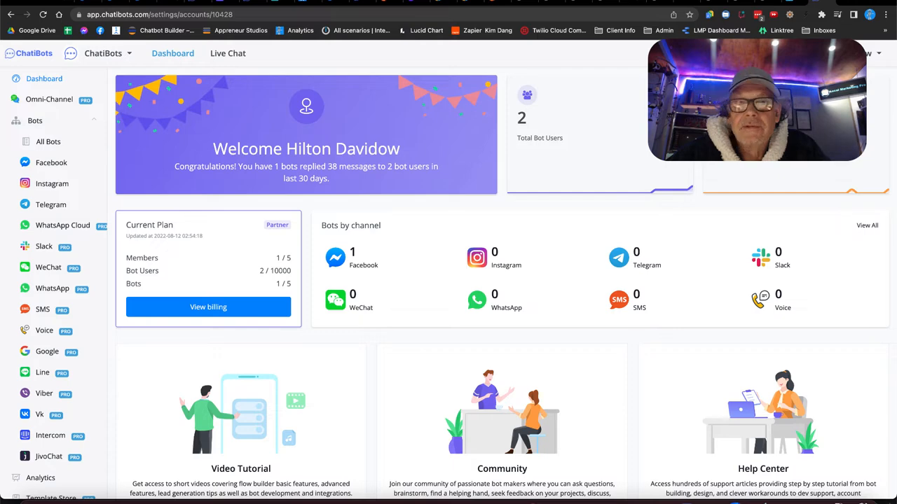
{"action": "left_click", "coordinate": [828, 2]}
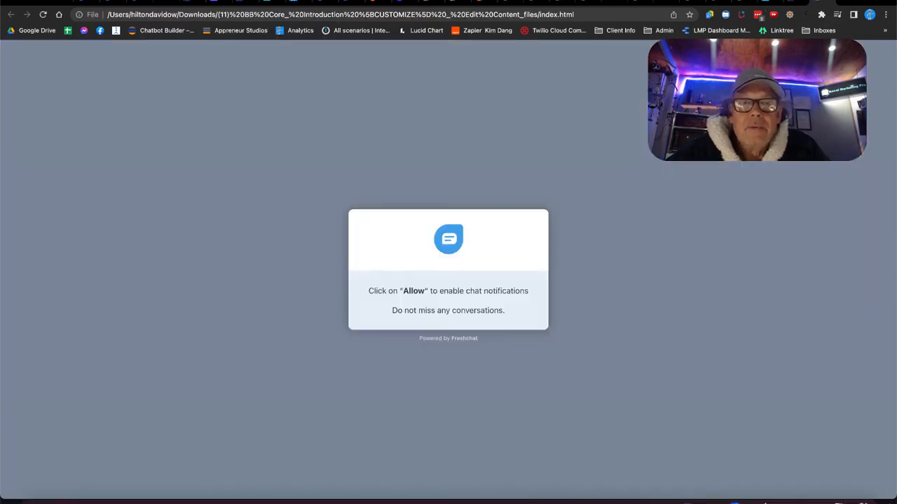
{"action": "left_click", "coordinate": [829, 2]}
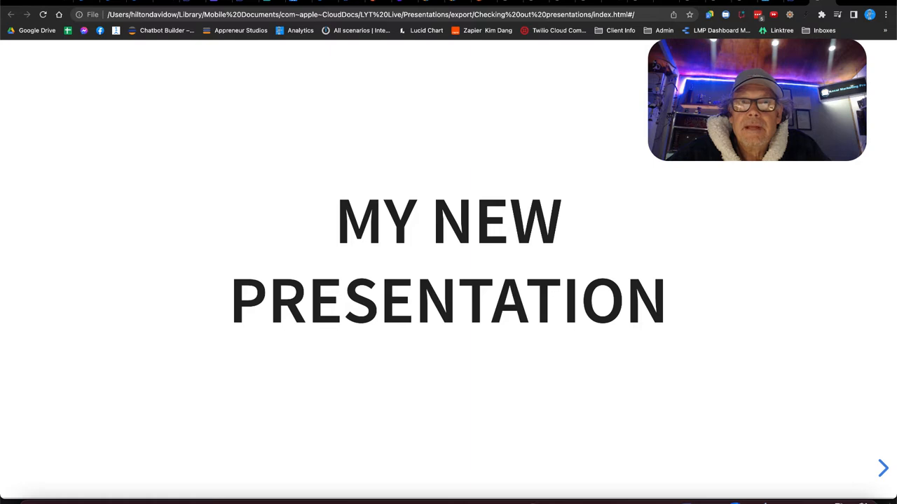
{"action": "left_click", "coordinate": [829, 2]}
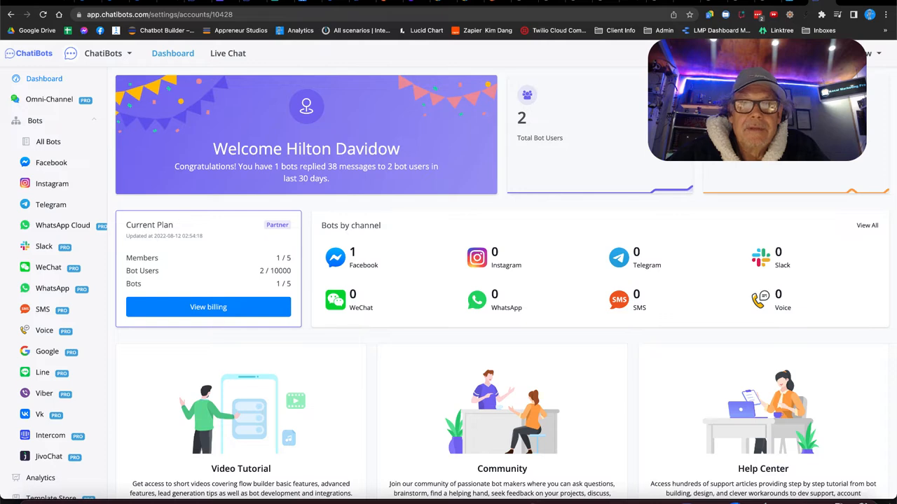
- Upload the 454-byte index.html from Finder to the images.appreneur.com.au bucket and return to the object list
{"action": "left_click_drag", "start_coordinate": [545, 108], "coordinate": [583, 112]}
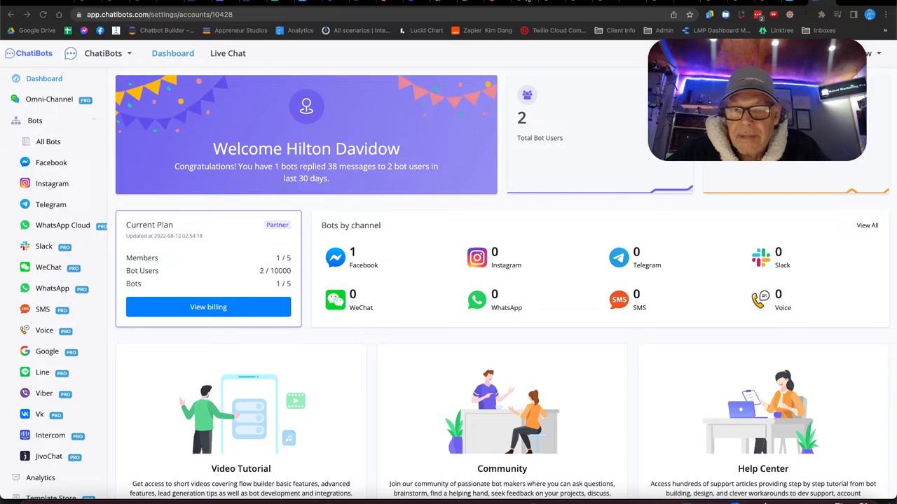
{"action": "left_click", "coordinate": [499, 2]}
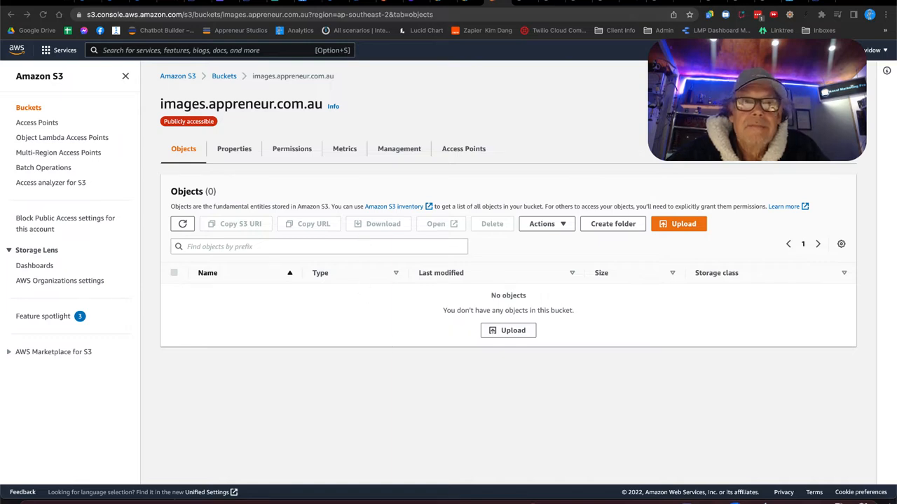
{"action": "left_click_drag", "start_coordinate": [393, 70], "coordinate": [377, 309]}
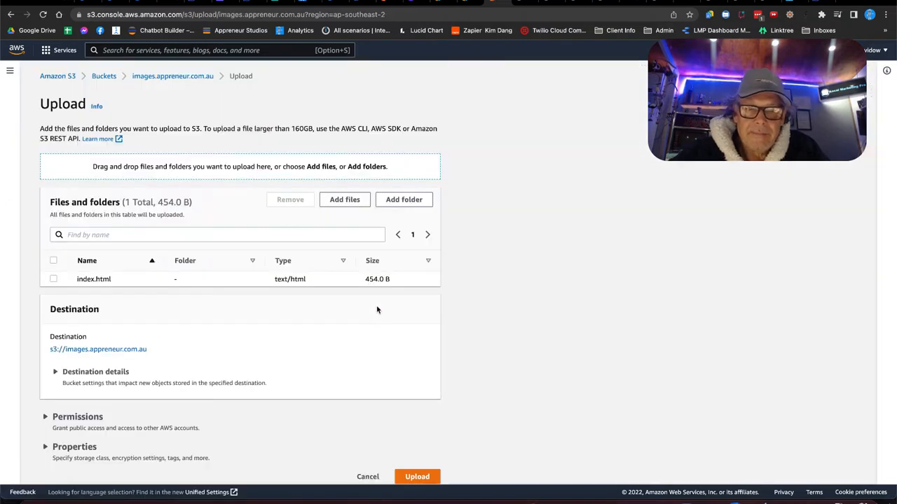
{"action": "scroll", "coordinate": [258, 292], "scroll_direction": "down", "scroll_amount": 1}
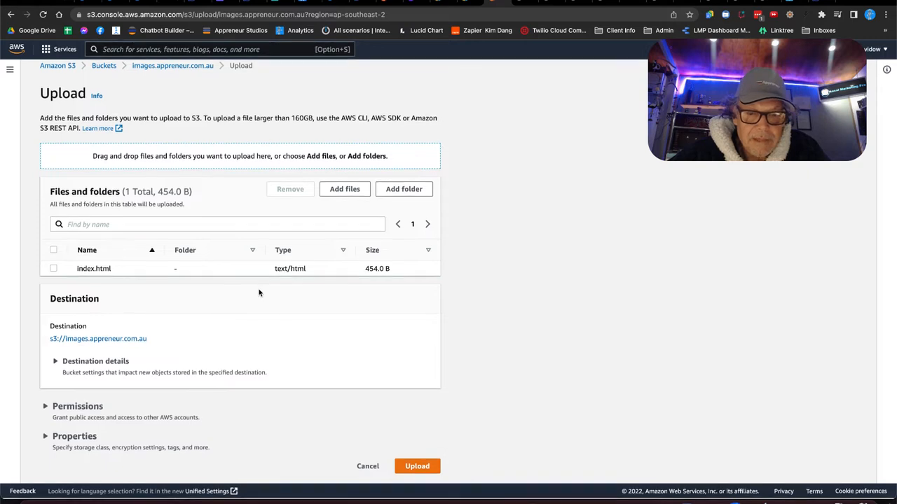
{"action": "left_click", "coordinate": [416, 468]}
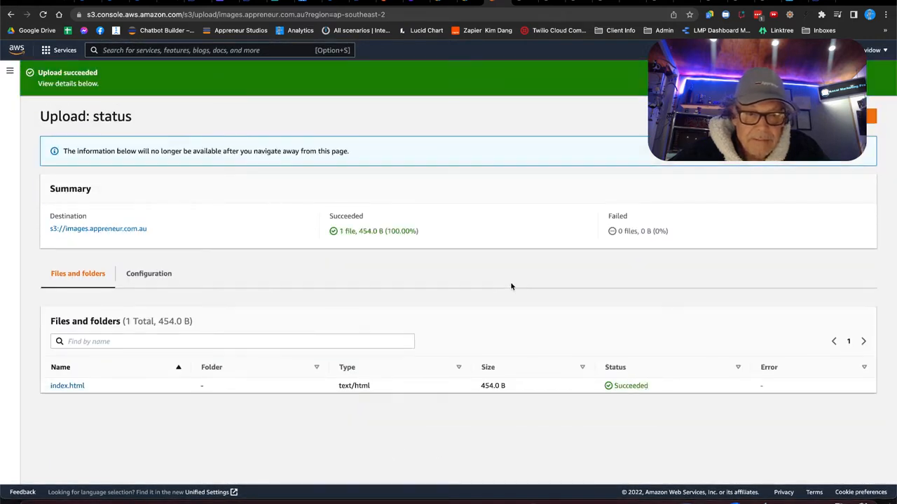
{"action": "left_click", "coordinate": [872, 116]}
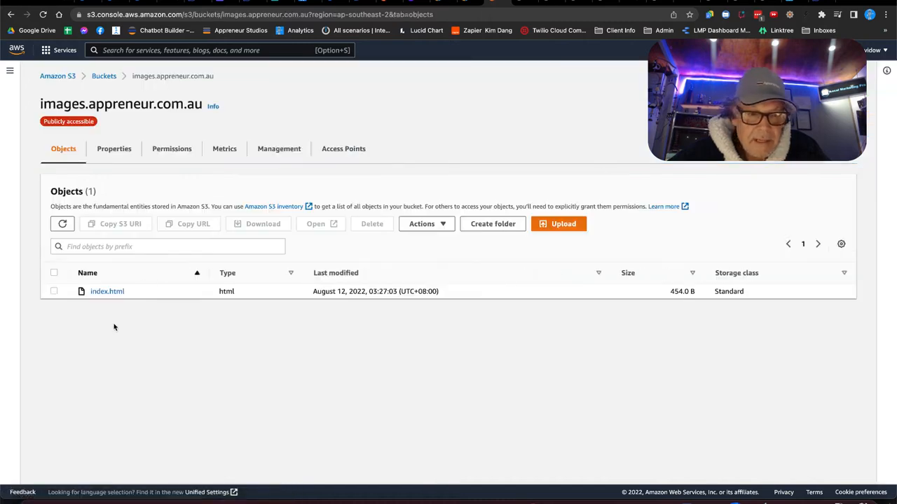
- Open the properties of the uploaded index.html and view the page through its Object URL
{"action": "left_click", "coordinate": [98, 293]}
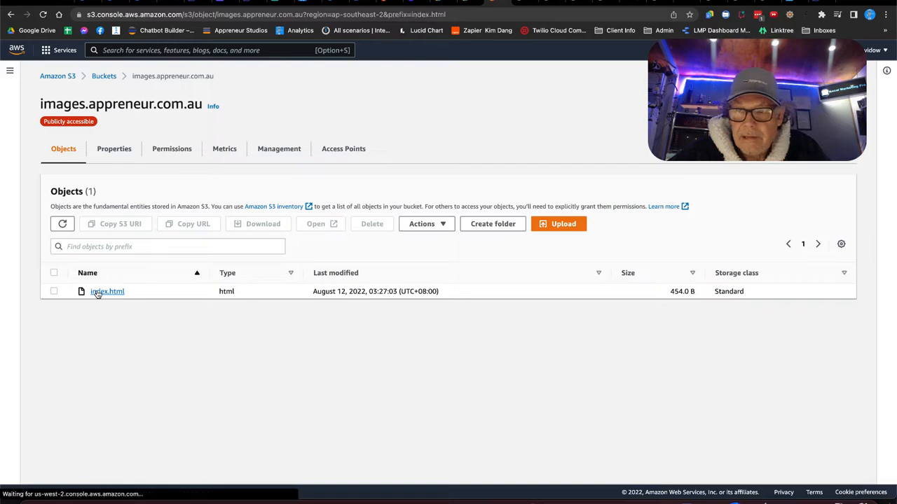
{"action": "scroll", "coordinate": [114, 298], "scroll_direction": "down", "scroll_amount": 15}
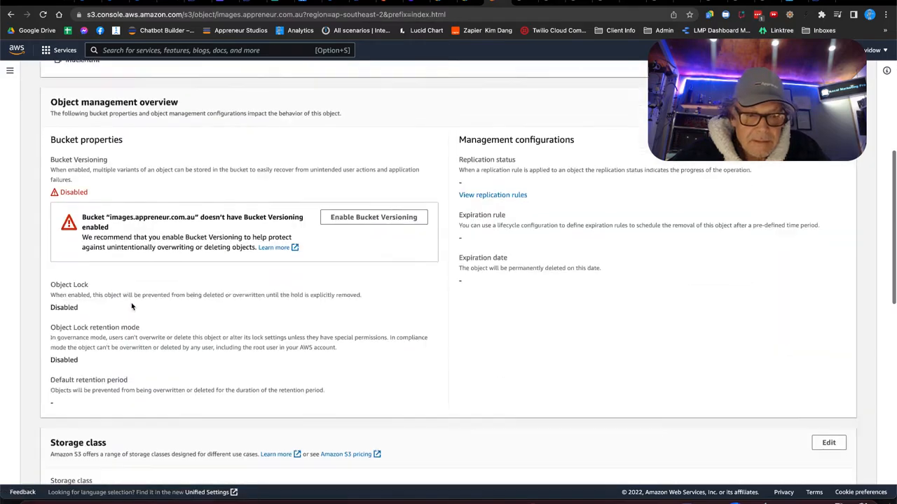
{"action": "scroll", "coordinate": [132, 307], "scroll_direction": "up", "scroll_amount": 10}
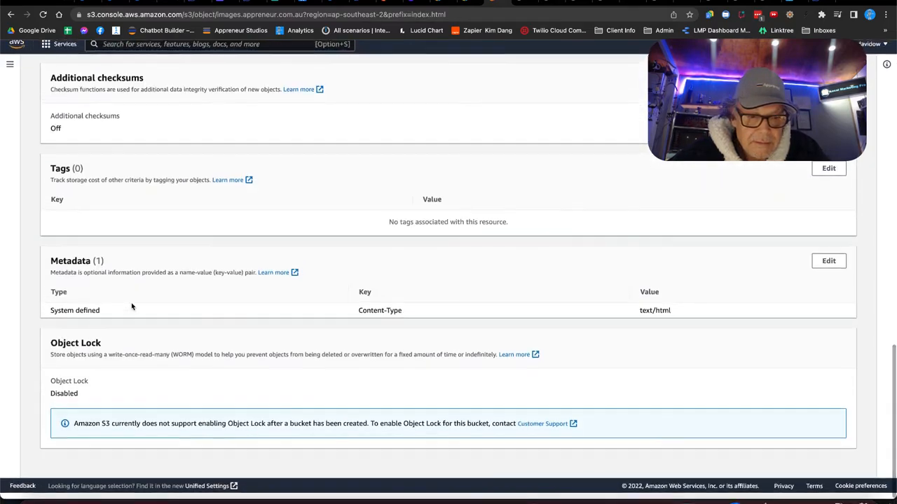
{"action": "scroll", "coordinate": [132, 306], "scroll_direction": "down", "scroll_amount": 10}
{"action": "scroll", "coordinate": [132, 306], "scroll_direction": "up", "scroll_amount": 15}
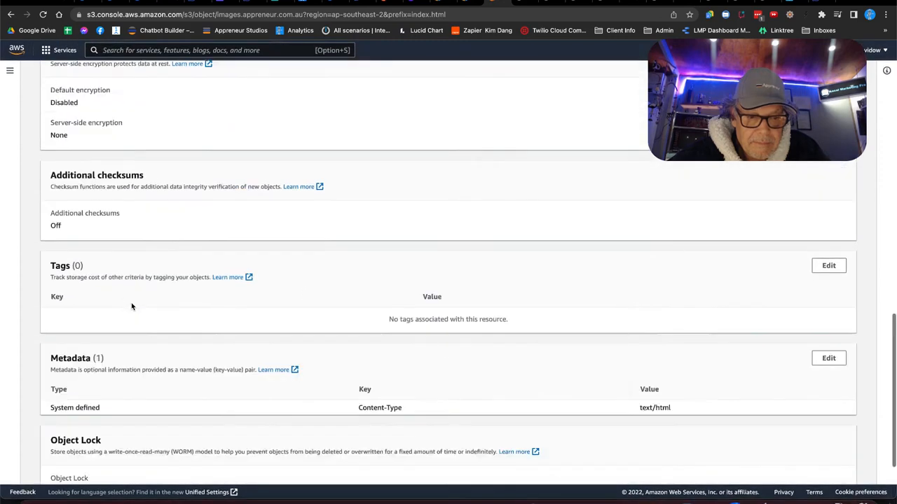
{"action": "scroll", "coordinate": [153, 297], "scroll_direction": "down", "scroll_amount": 1}
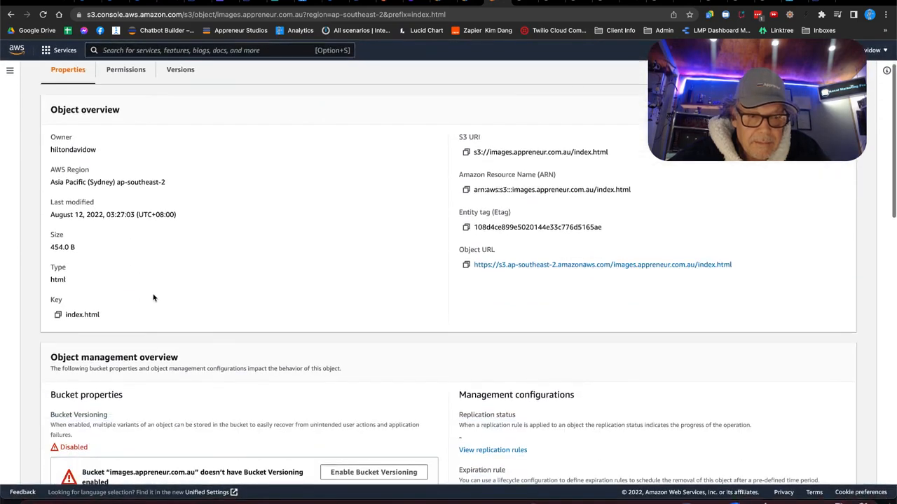
{"action": "left_click", "coordinate": [512, 266]}
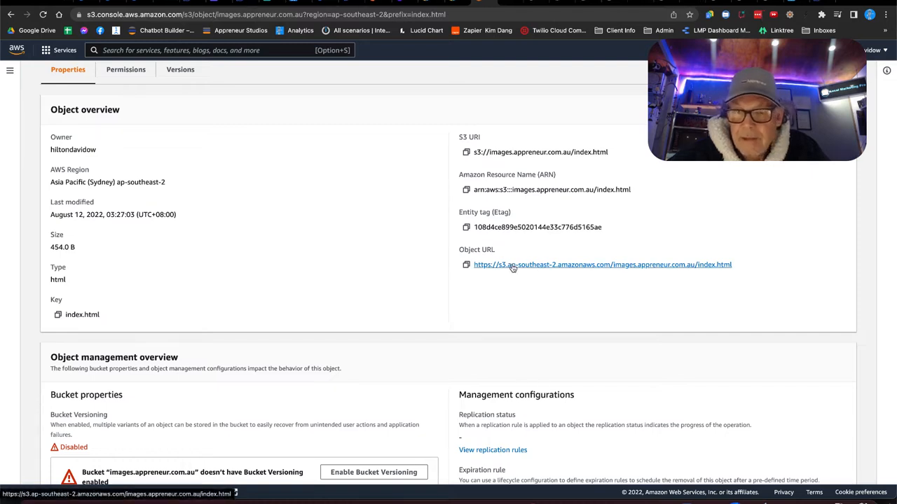
{"action": "left_click", "coordinate": [501, 3]}
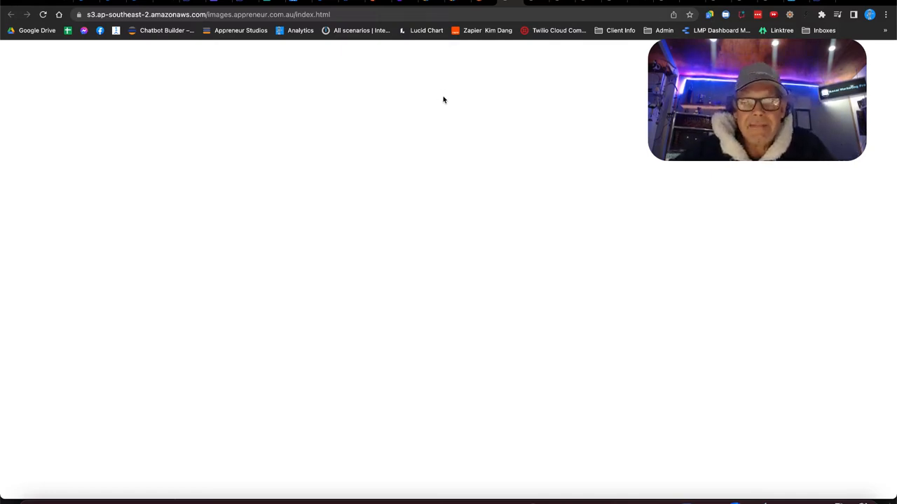
- Return to the emptied images.appreneur.com.au bucket and upload the 5.7 KB index.html from Finder as a replacement
{"action": "left_click", "coordinate": [481, 2]}
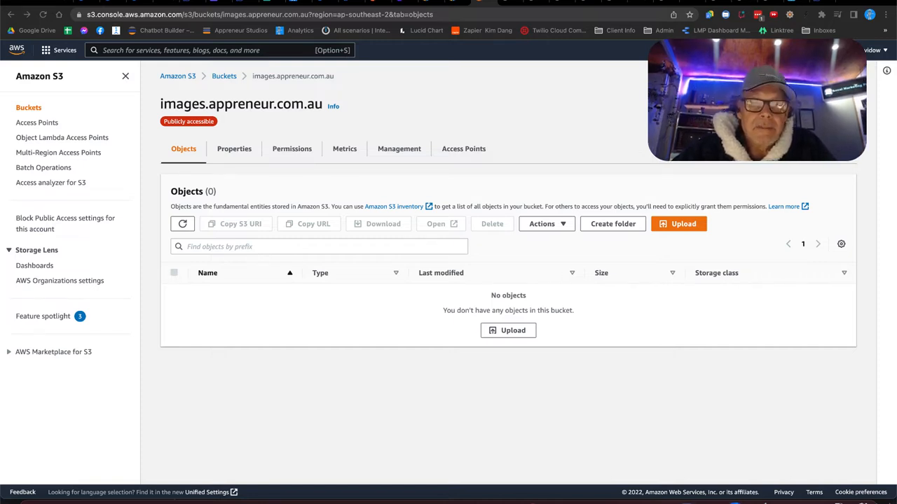
{"action": "left_click_drag", "start_coordinate": [398, 1], "coordinate": [372, 317]}
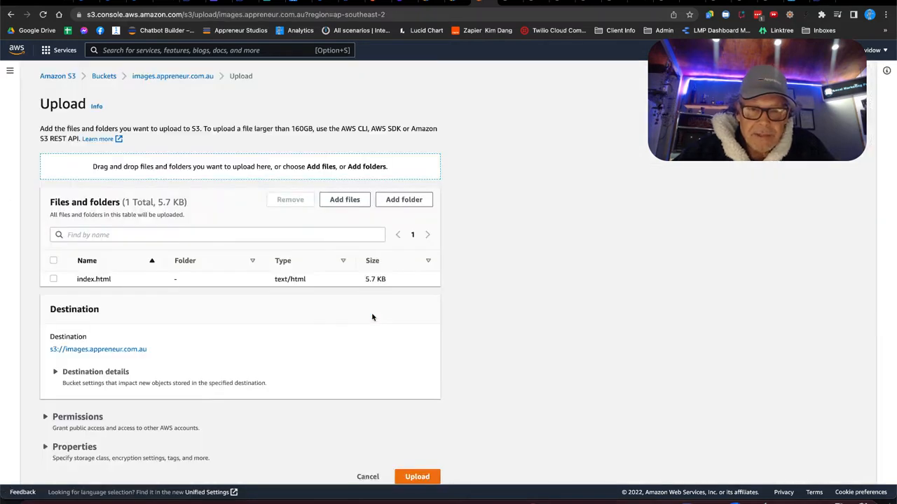
{"action": "scroll", "coordinate": [372, 317], "scroll_direction": "left", "scroll_amount": 3}
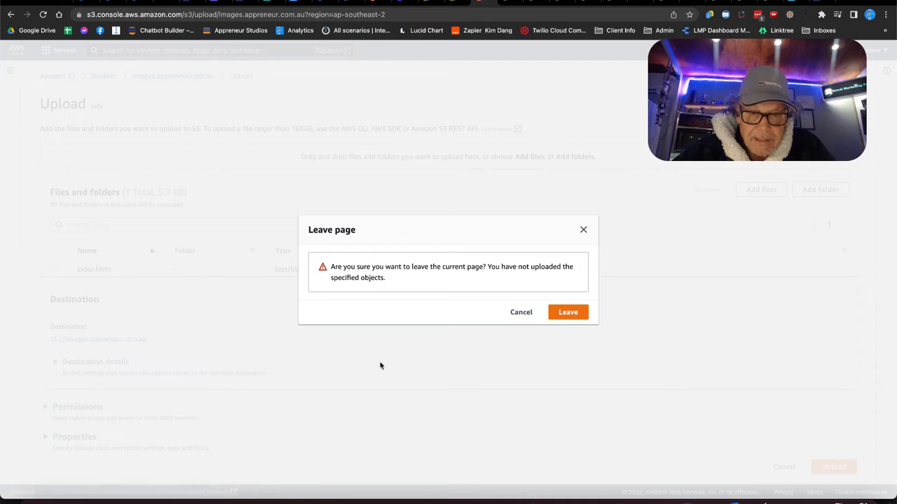
{"action": "left_click", "coordinate": [521, 311]}
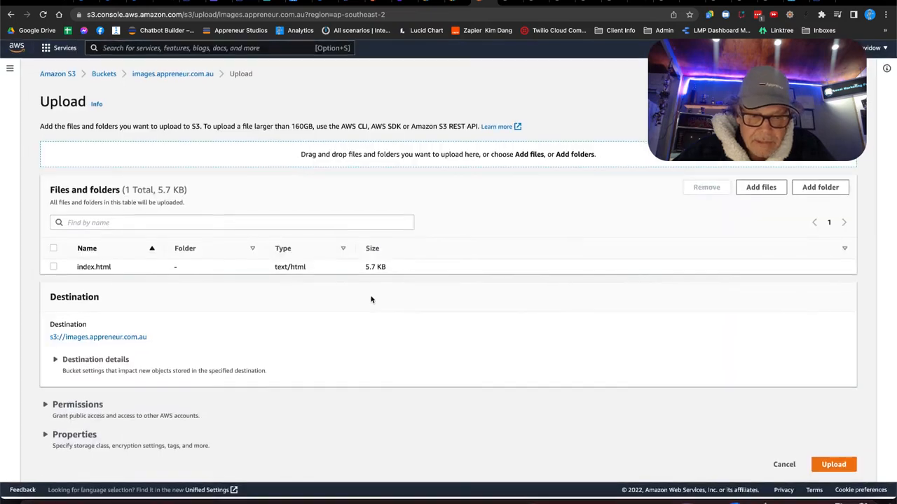
{"action": "left_click", "coordinate": [834, 467]}
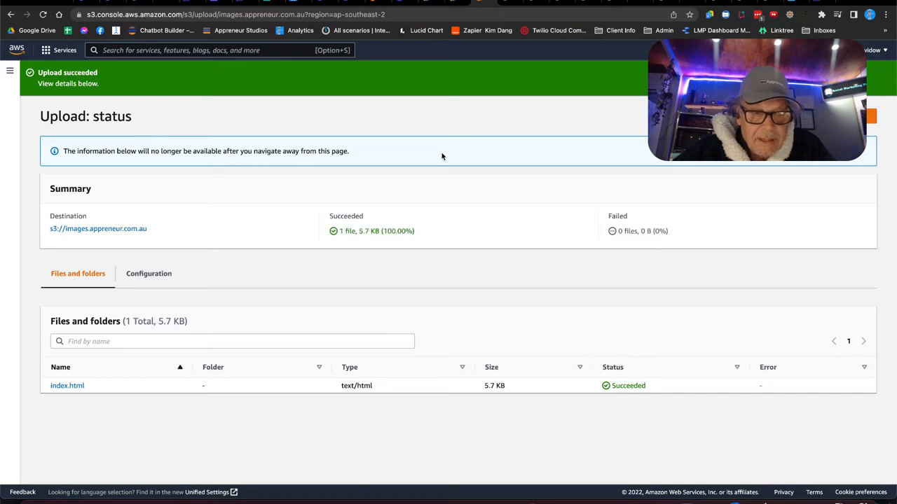
- Open the properties of the 5.7 KB index.html in the bucket and view the page through its Object URL
{"action": "left_click", "coordinate": [871, 116]}
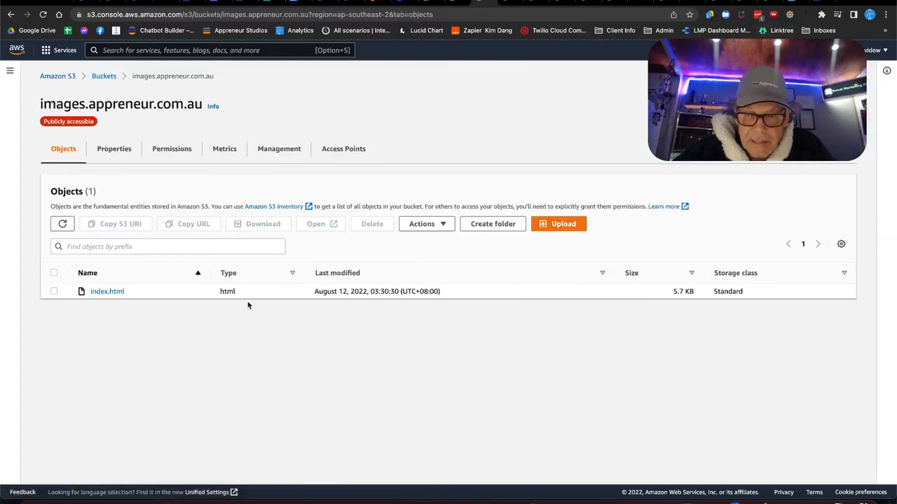
{"action": "left_click", "coordinate": [106, 292]}
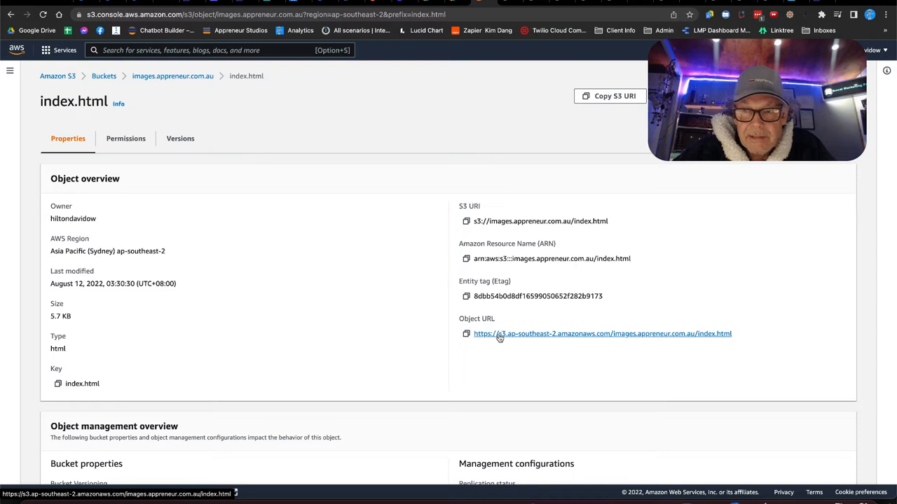
{"action": "left_click", "coordinate": [498, 334]}
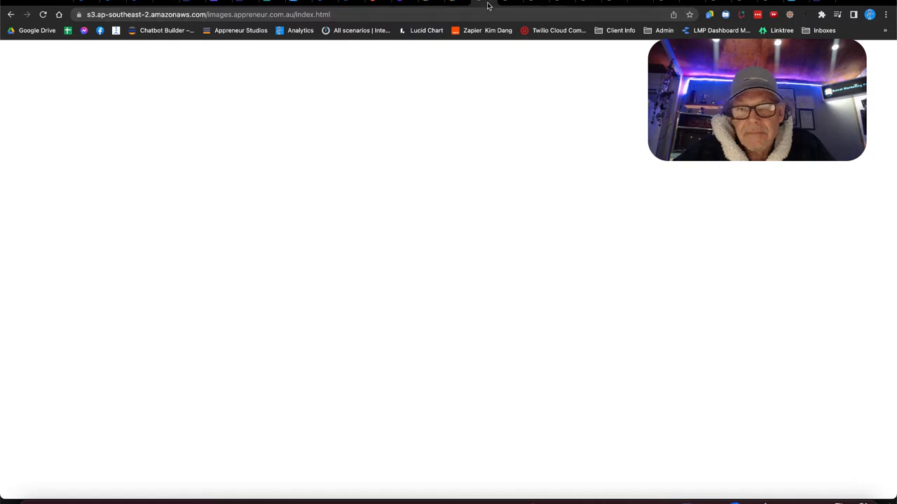
{"action": "left_click", "coordinate": [451, 2]}
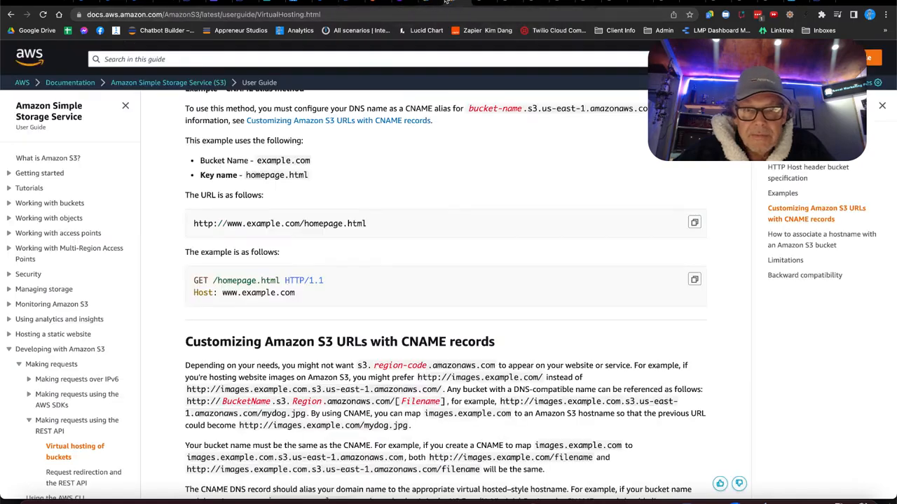
{"action": "left_click", "coordinate": [483, 2]}
- Return to the images.appreneur.com.au object list after previewing a local presentation's index.html in the browser and closing its tab
{"action": "left_click", "coordinate": [11, 15]}
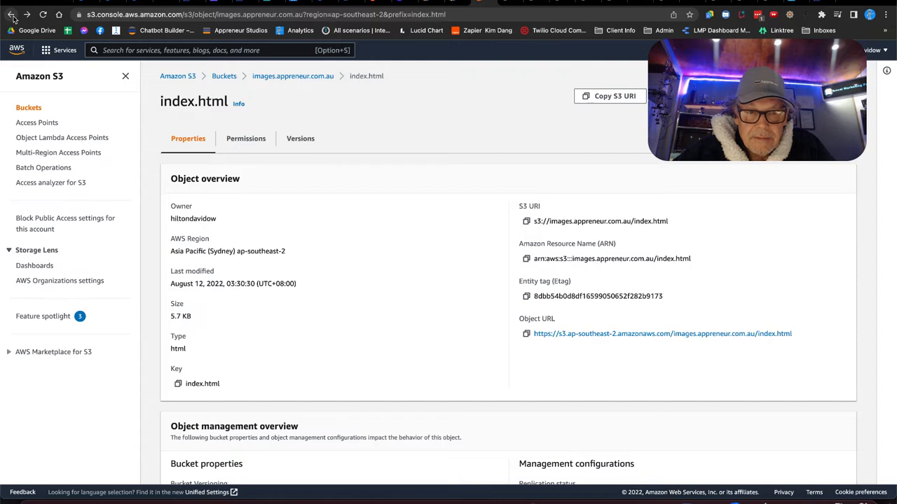
{"action": "left_click", "coordinate": [224, 77]}
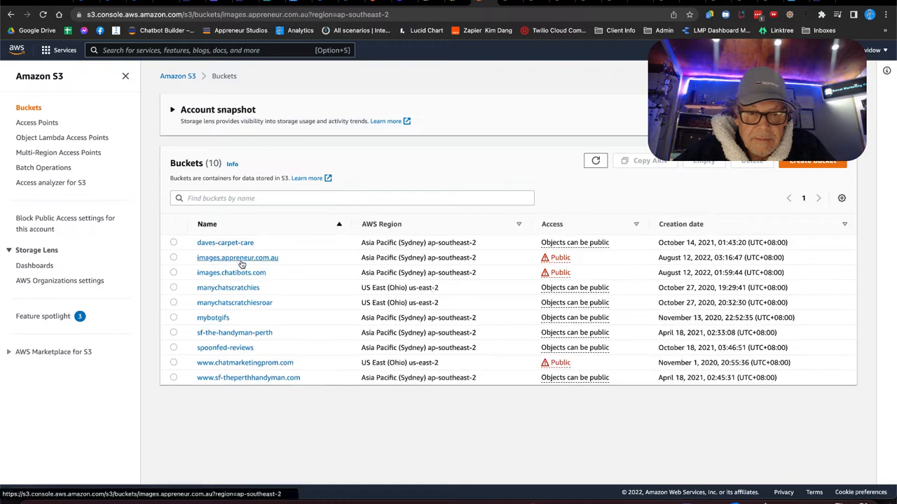
{"action": "left_click", "coordinate": [242, 259]}
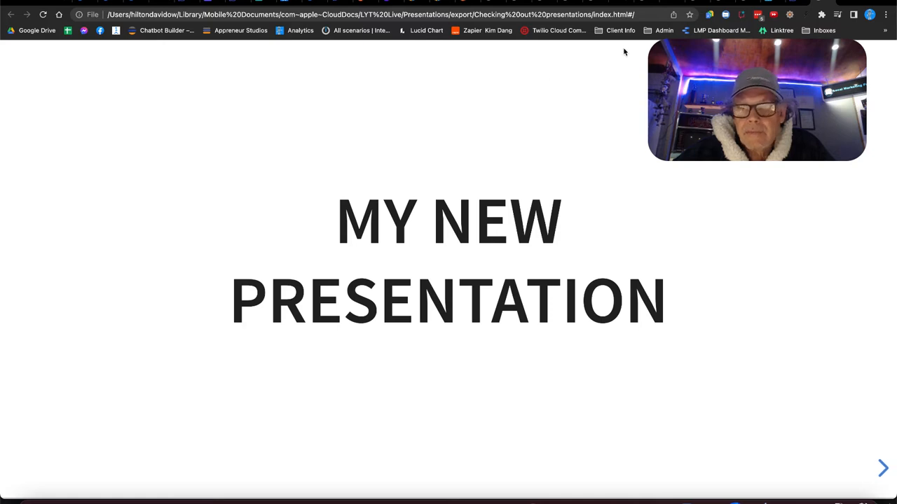
{"action": "left_click", "coordinate": [828, 4]}
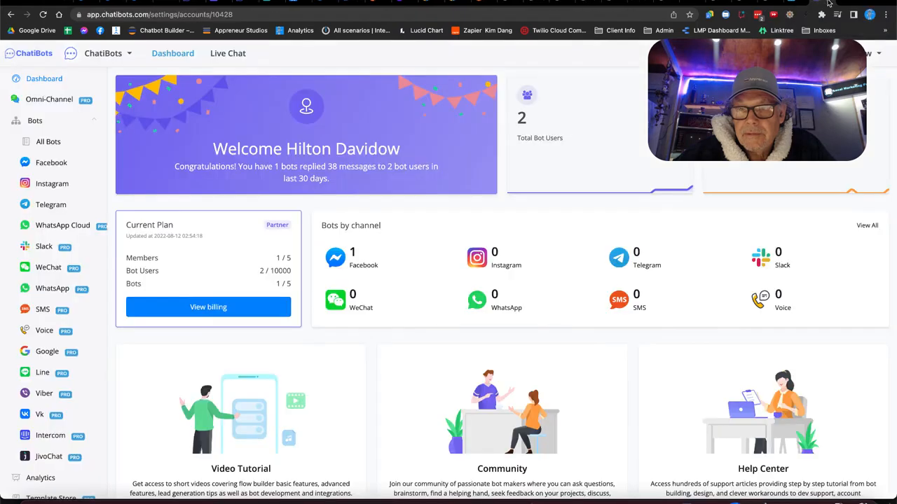
{"action": "left_click", "coordinate": [474, 2]}
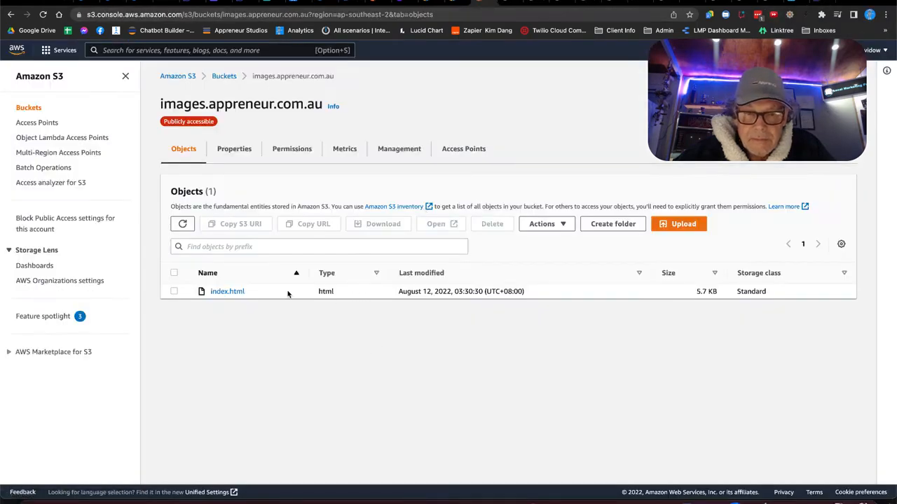
- Recheck the hosted index.html through its Object URL and reopen the closed browser tab
{"action": "left_click", "coordinate": [235, 292]}
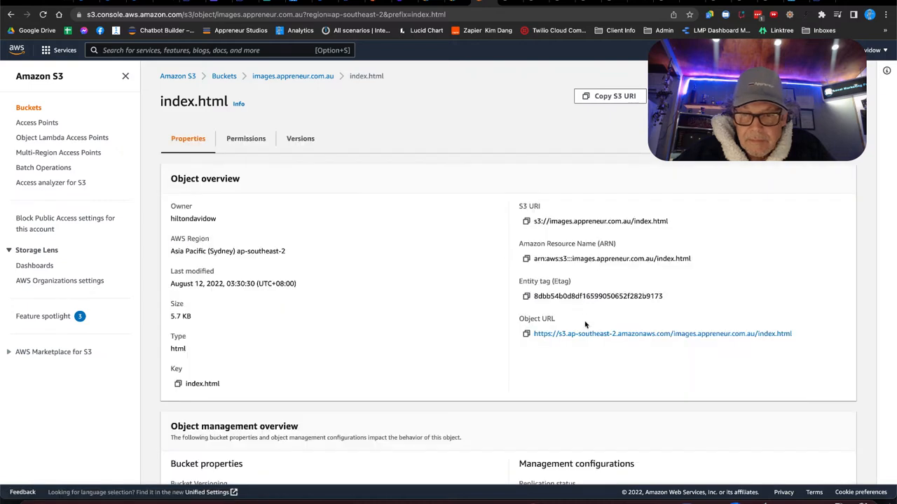
{"action": "left_click", "coordinate": [584, 335]}
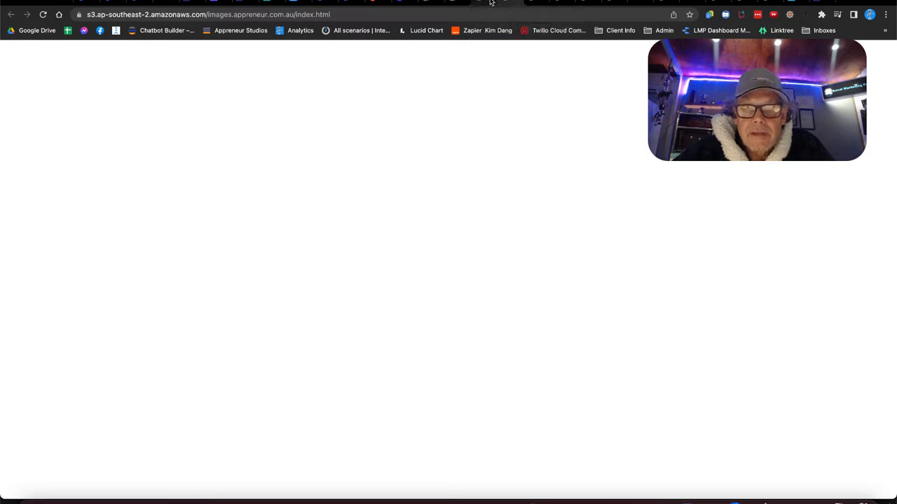
{"action": "left_click", "coordinate": [452, 2]}
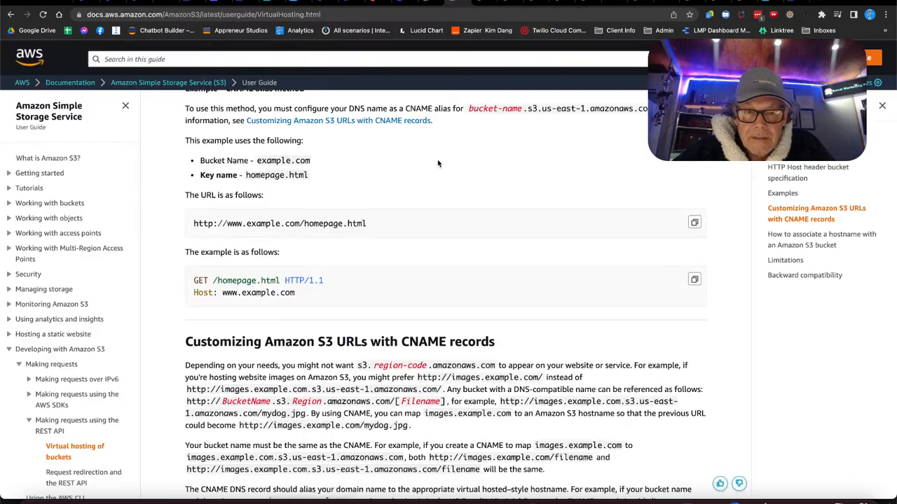
{"action": "left_click", "coordinate": [435, 4]}
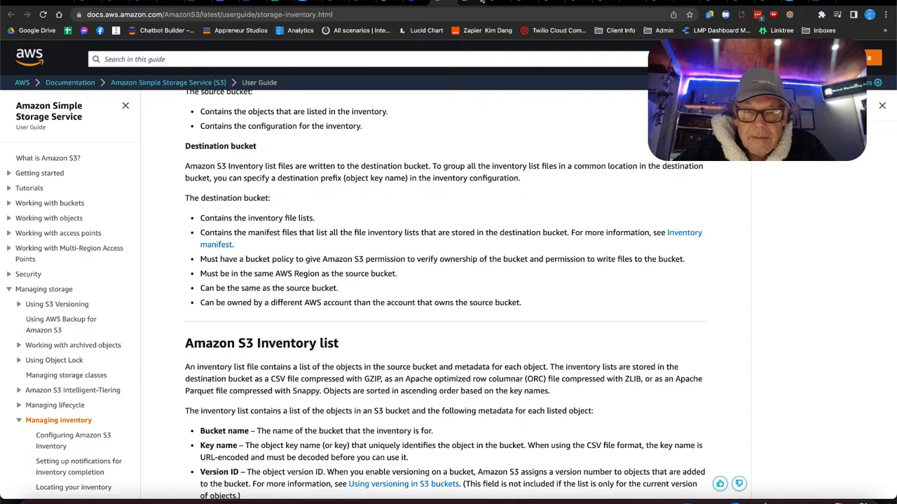
{"action": "right_click", "coordinate": [862, 3]}
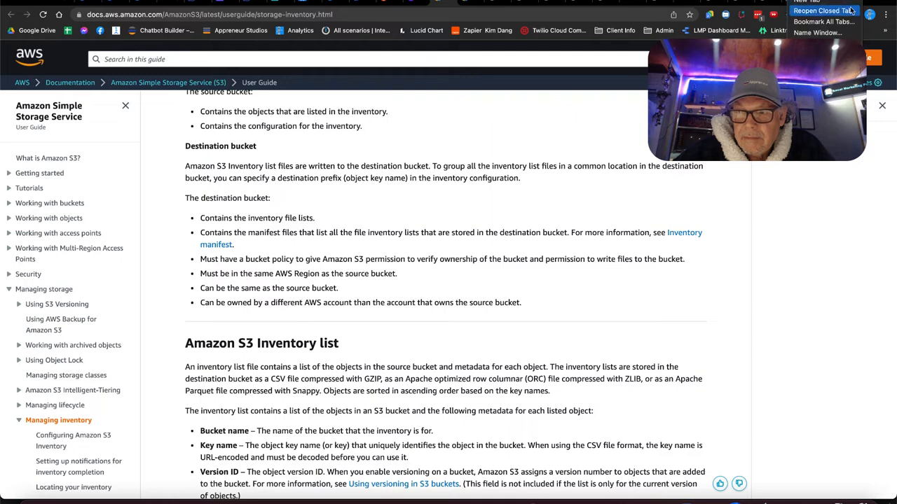
{"action": "left_click", "coordinate": [822, 11]}
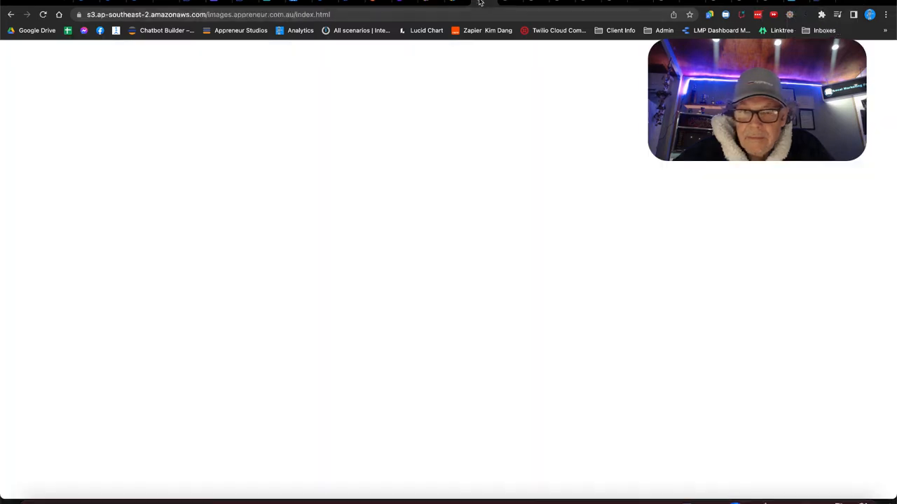
- Return to the images.appreneur.com.au bucket, upload the 30.5 KB index.html from Finder as a replacement, and close the upload summary
{"action": "left_click", "coordinate": [11, 14]}
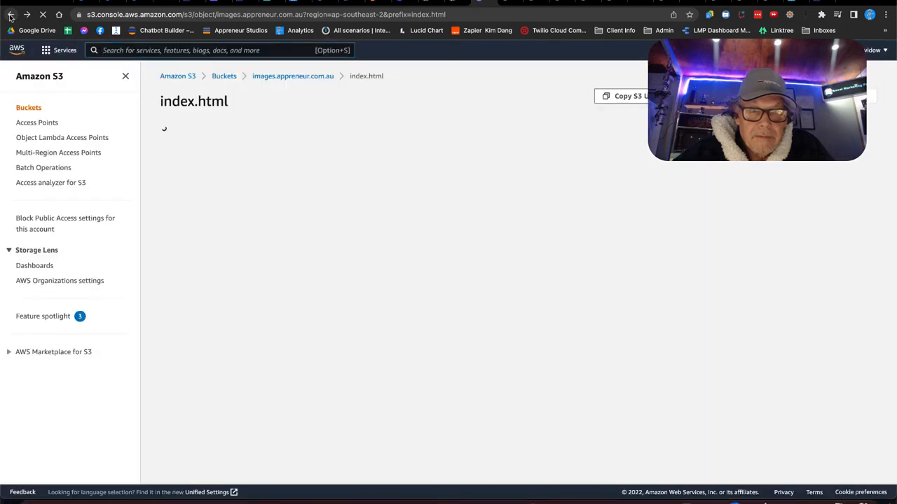
{"action": "scroll", "coordinate": [380, 268], "scroll_direction": "down", "scroll_amount": 2}
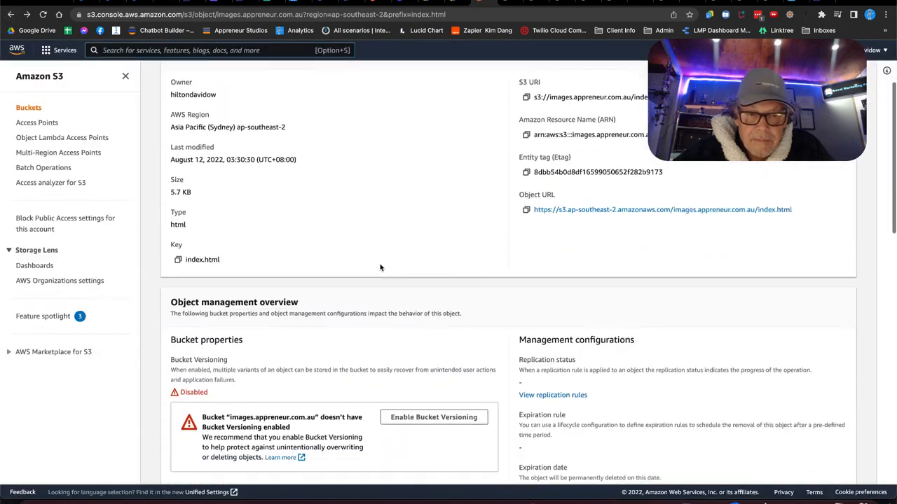
{"action": "scroll", "coordinate": [322, 211], "scroll_direction": "up", "scroll_amount": 2}
{"action": "left_click", "coordinate": [224, 76]}
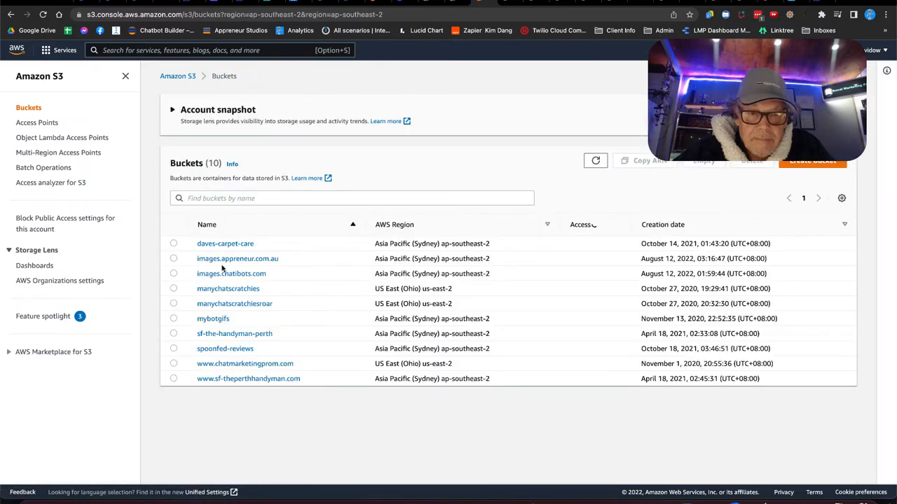
{"action": "left_click", "coordinate": [223, 262]}
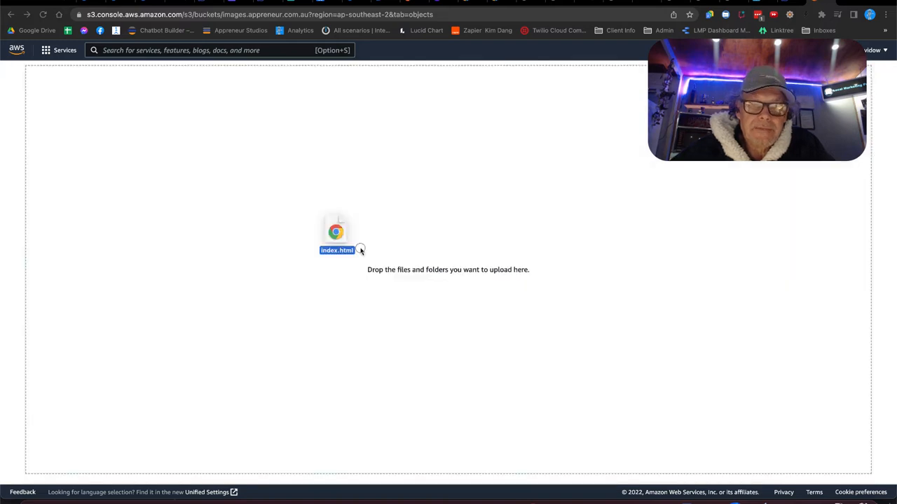
{"action": "left_click_drag", "start_coordinate": [360, 250], "coordinate": [340, 280]}
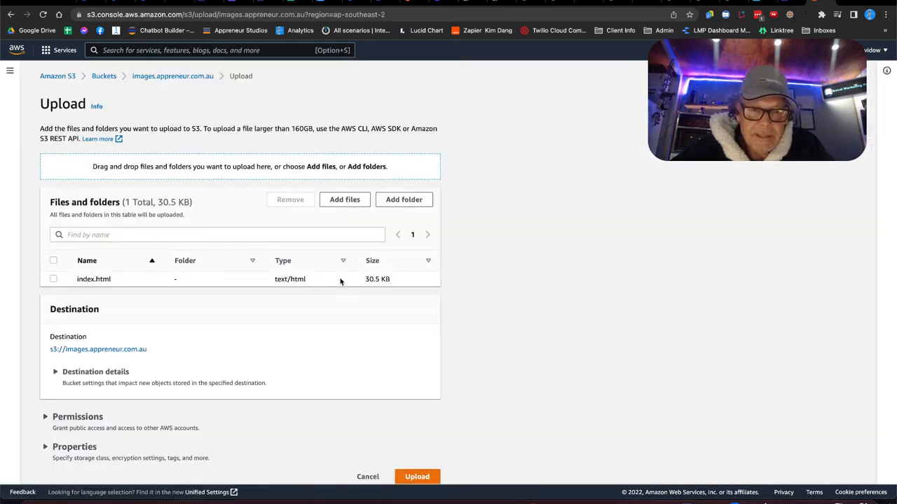
{"action": "scroll", "coordinate": [341, 280], "scroll_direction": "down", "scroll_amount": 1}
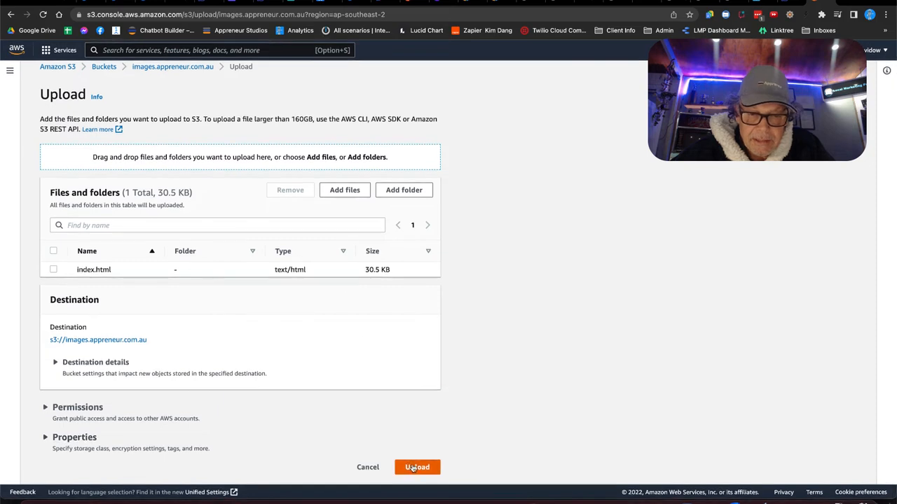
{"action": "left_click", "coordinate": [416, 467]}
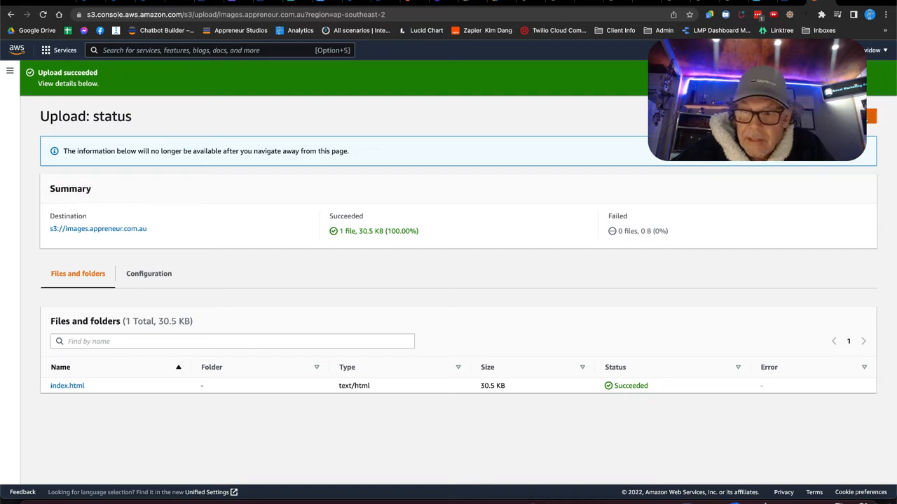
{"action": "left_click", "coordinate": [871, 116]}
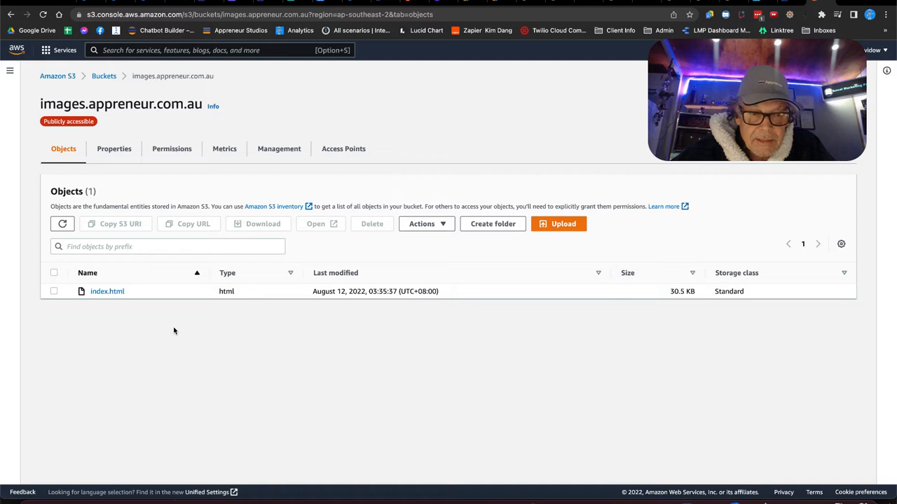
- View the newly uploaded index.html through its Object URL and go back to review the object's properties
{"action": "left_click", "coordinate": [112, 292]}
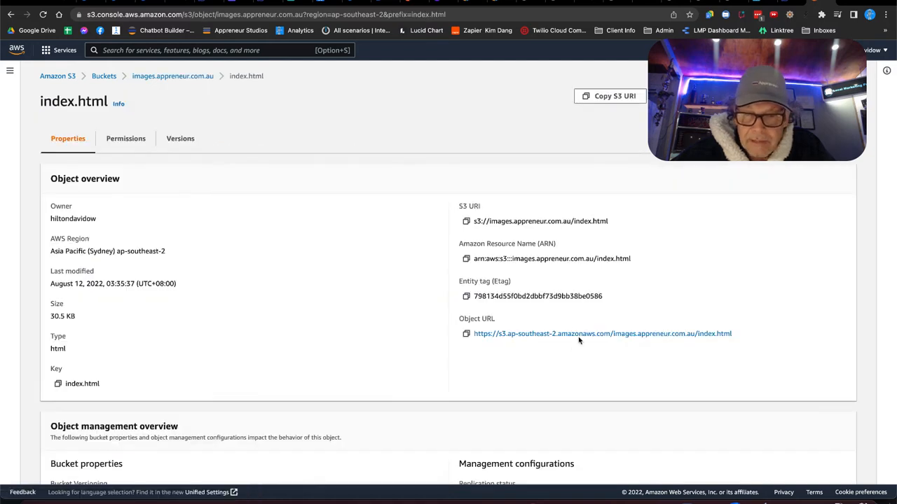
{"action": "left_click", "coordinate": [553, 335]}
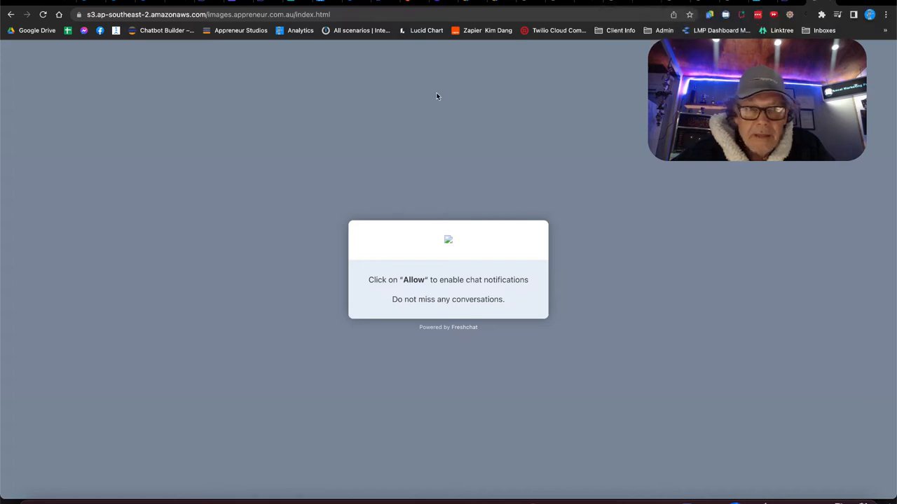
{"action": "left_click", "coordinate": [10, 14]}
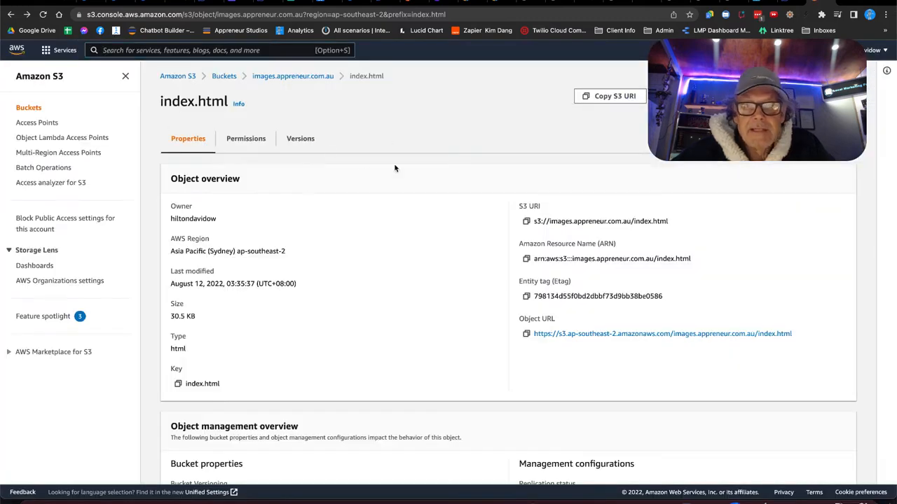
{"action": "scroll", "coordinate": [396, 168], "scroll_direction": "down", "scroll_amount": 3}
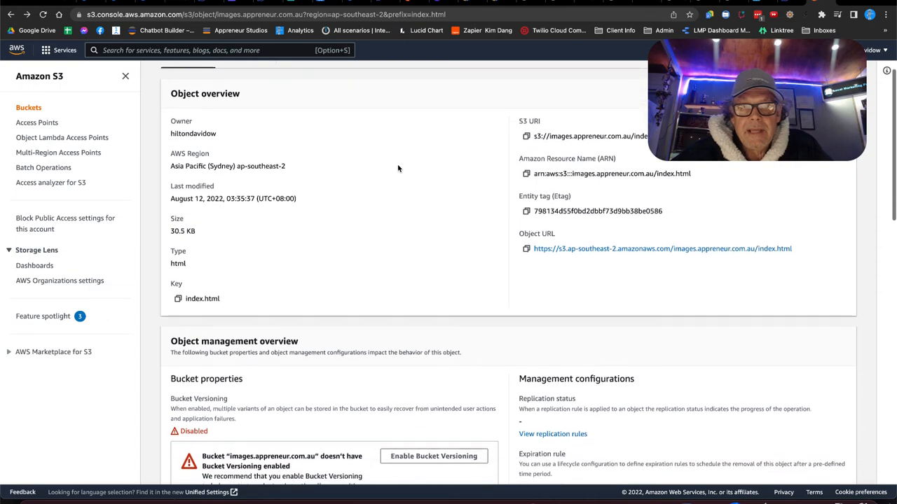
{"action": "scroll", "coordinate": [398, 169], "scroll_direction": "up", "scroll_amount": 3}
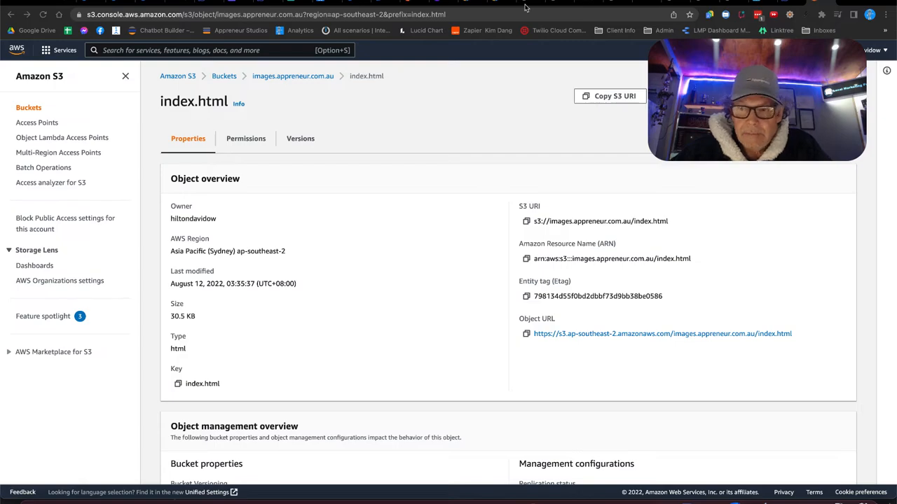
{"action": "scroll", "coordinate": [456, 317], "scroll_direction": "down", "scroll_amount": 5}
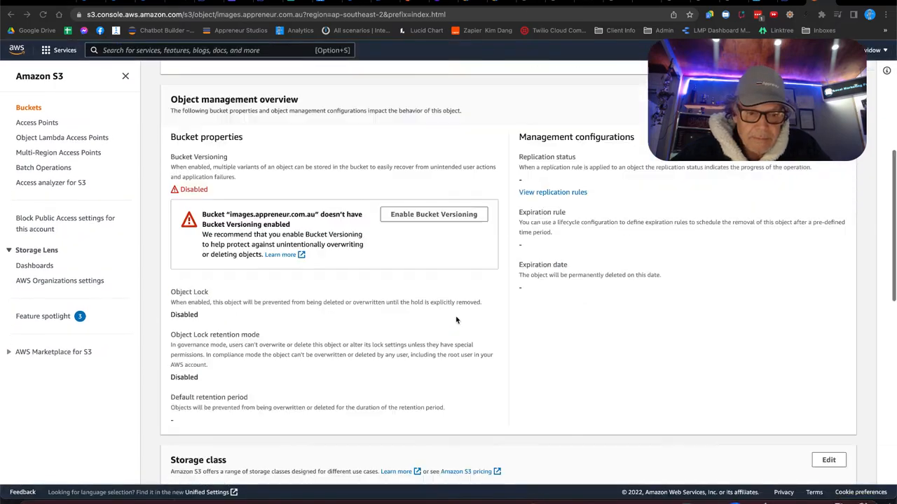
{"action": "scroll", "coordinate": [456, 320], "scroll_direction": "up", "scroll_amount": 5}
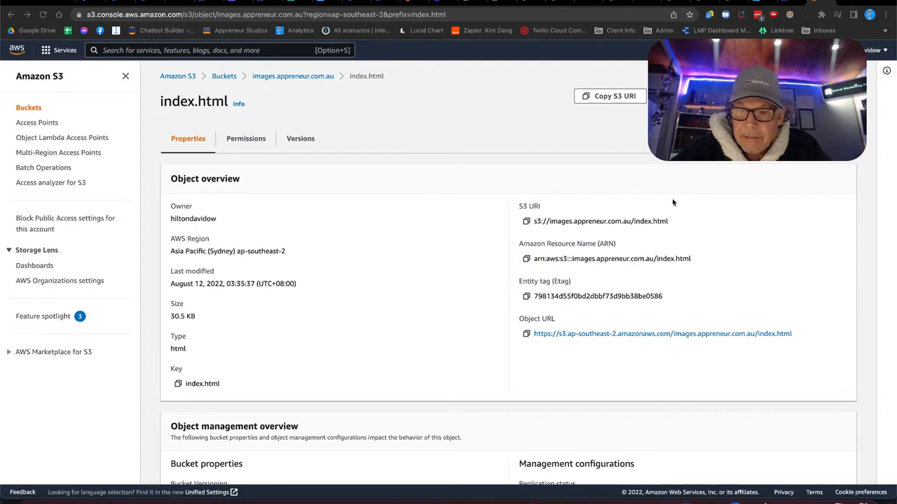
- Upload Appreneur Banner July 22.png to the images.appreneur.com.au bucket and open the image's object properties
{"action": "left_click", "coordinate": [224, 76]}
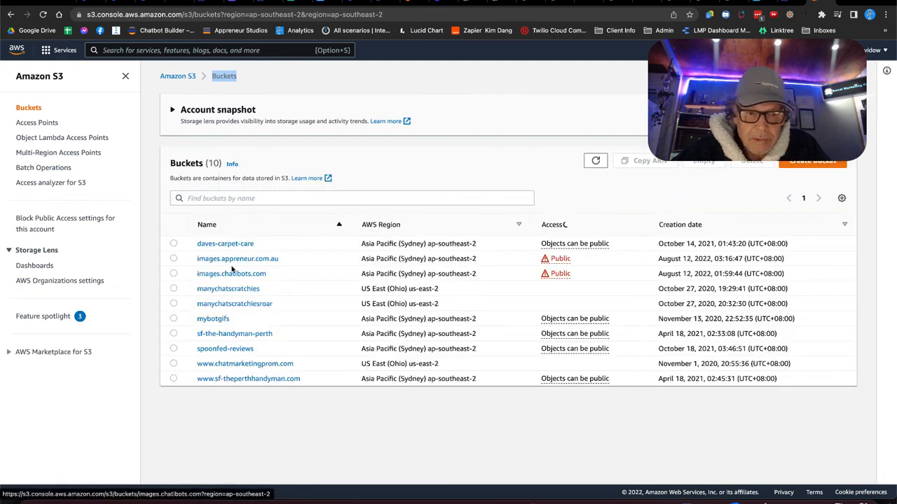
{"action": "left_click", "coordinate": [234, 259]}
{"action": "left_click", "coordinate": [676, 223]}
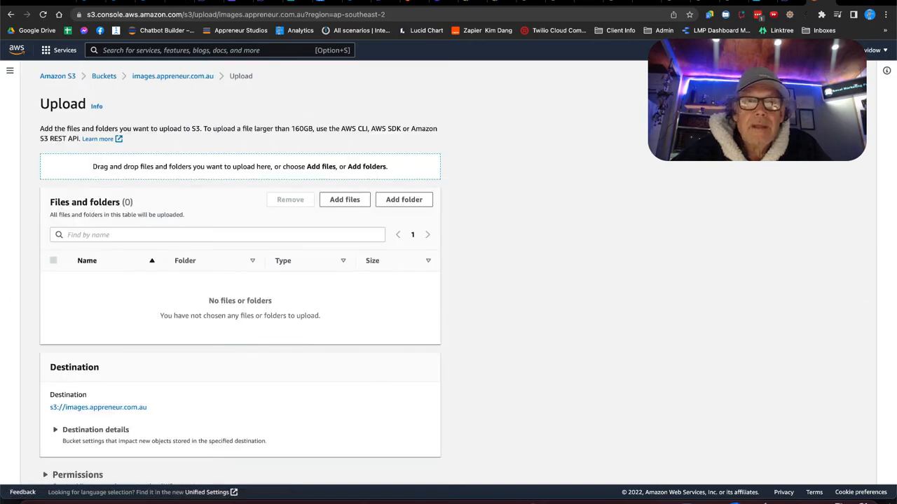
{"action": "left_click_drag", "start_coordinate": [372, 44], "coordinate": [271, 298]}
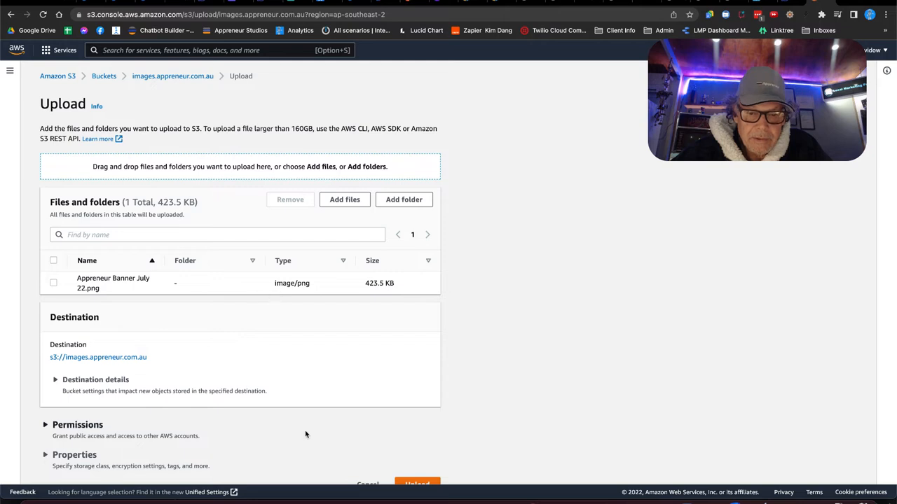
{"action": "scroll", "coordinate": [294, 414], "scroll_direction": "down", "scroll_amount": 1}
{"action": "left_click", "coordinate": [408, 470]}
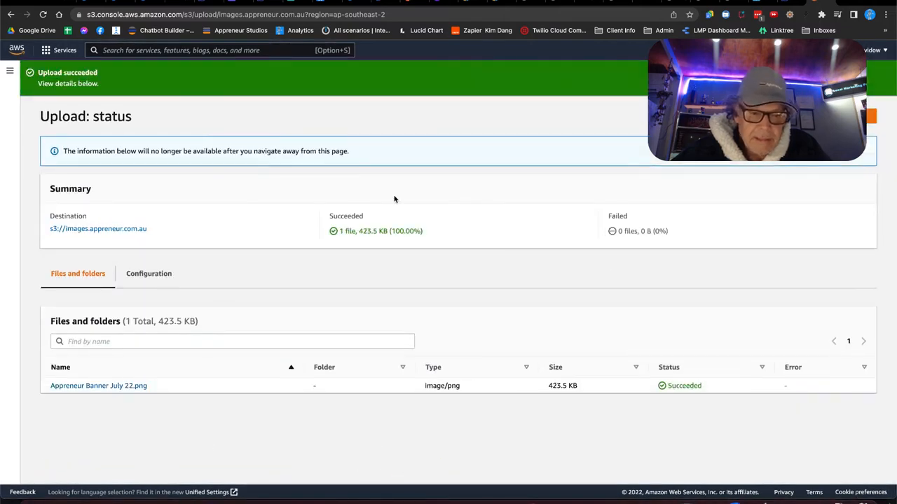
{"action": "left_click", "coordinate": [95, 385]}
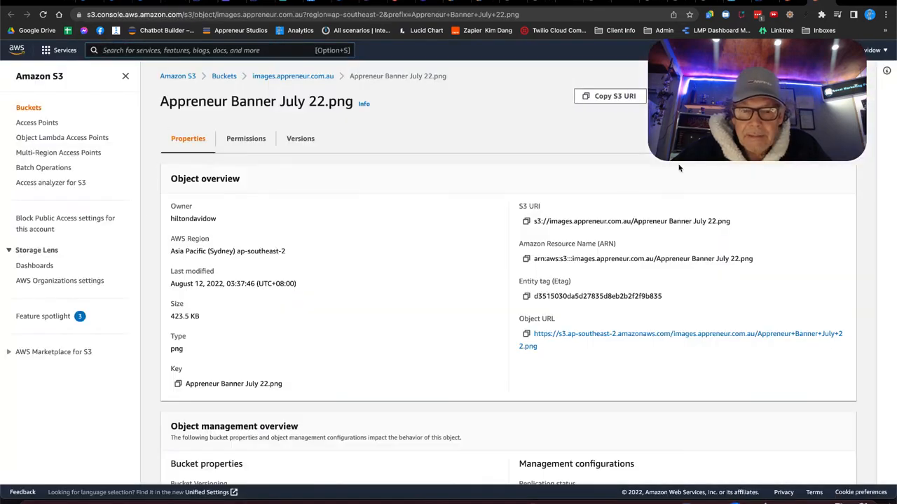
- View the Appreneur banner image through its Object URL and go back to its object properties
{"action": "left_click", "coordinate": [616, 337]}
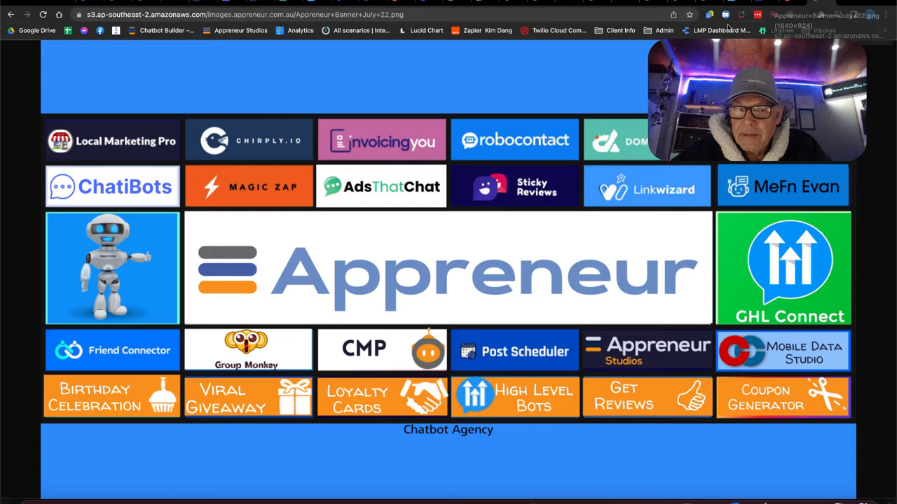
{"action": "left_click", "coordinate": [13, 14]}
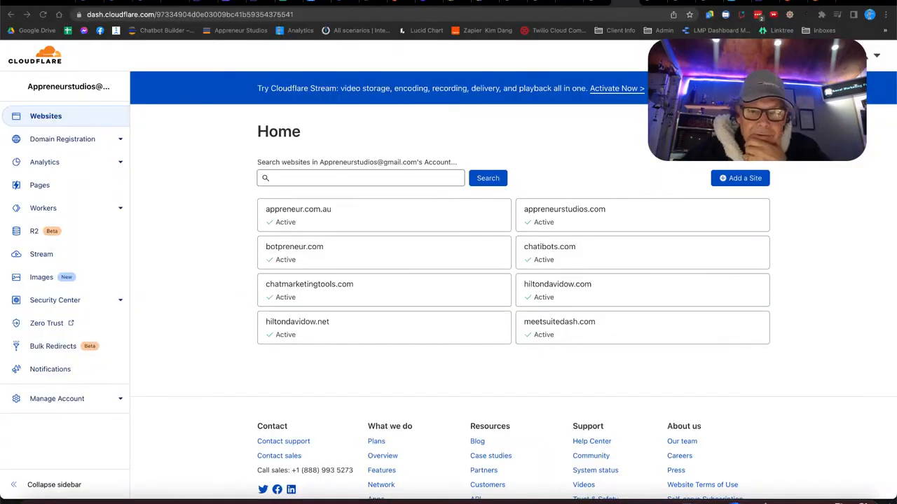
- Switch to Cloudflare, open the appreneur.com.au site and review its existing DNS records
{"action": "left_click", "coordinate": [297, 215]}
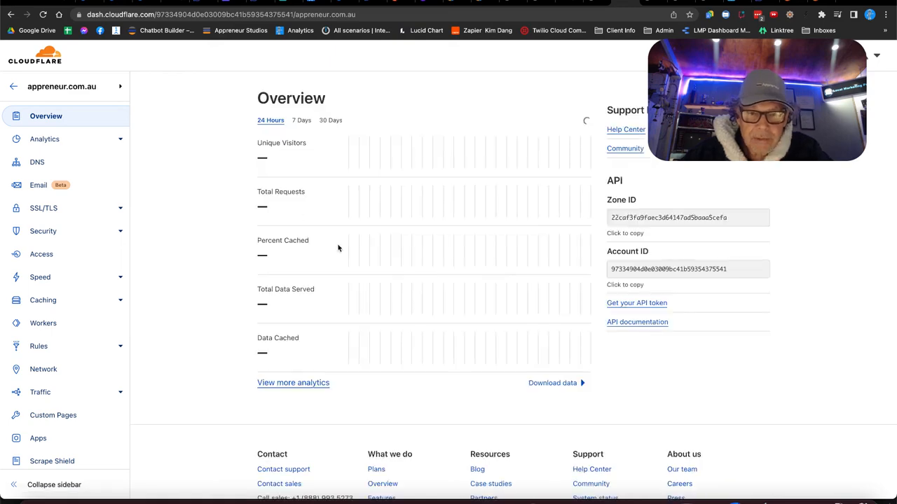
{"action": "left_click", "coordinate": [50, 164]}
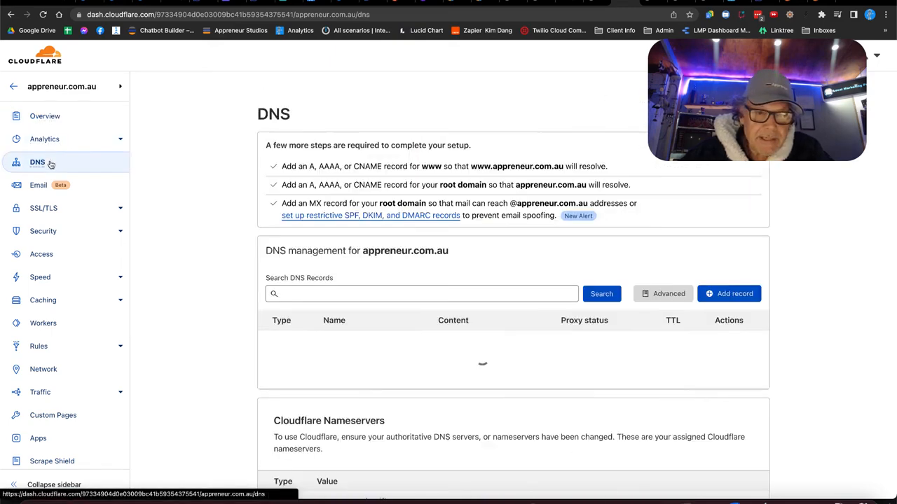
{"action": "scroll", "coordinate": [388, 223], "scroll_direction": "down", "scroll_amount": 2}
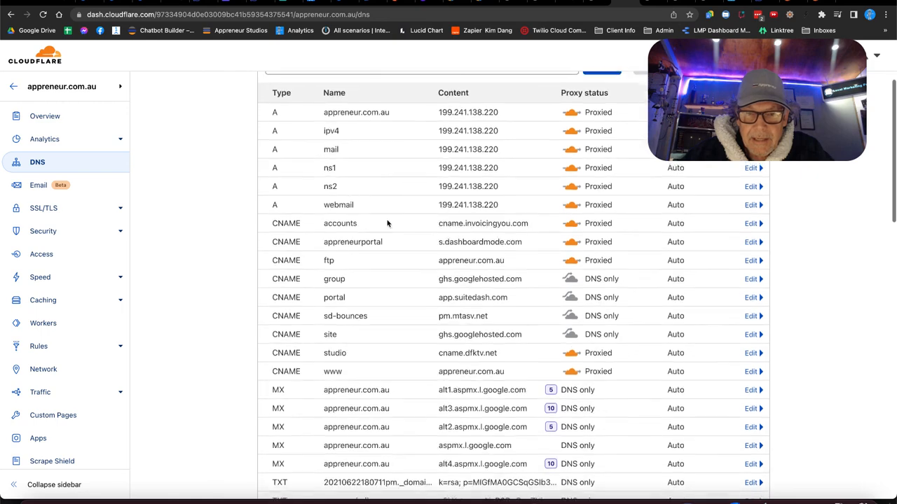
{"action": "scroll", "coordinate": [387, 223], "scroll_direction": "up", "scroll_amount": 1}
{"action": "scroll", "coordinate": [485, 160], "scroll_direction": "down", "scroll_amount": 3}
{"action": "scroll", "coordinate": [487, 160], "scroll_direction": "up", "scroll_amount": 3}
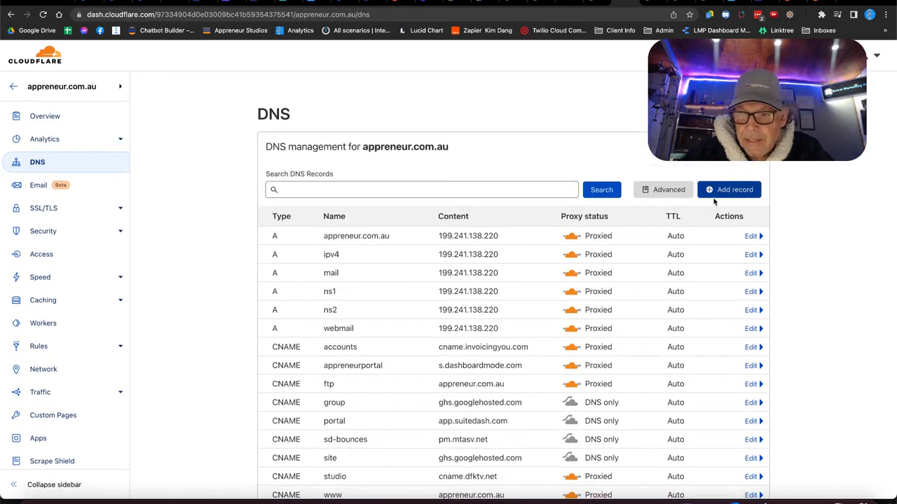
- Begin a new proxied CNAME record for appreneur.com.au with the name images
{"action": "left_click", "coordinate": [729, 190]}
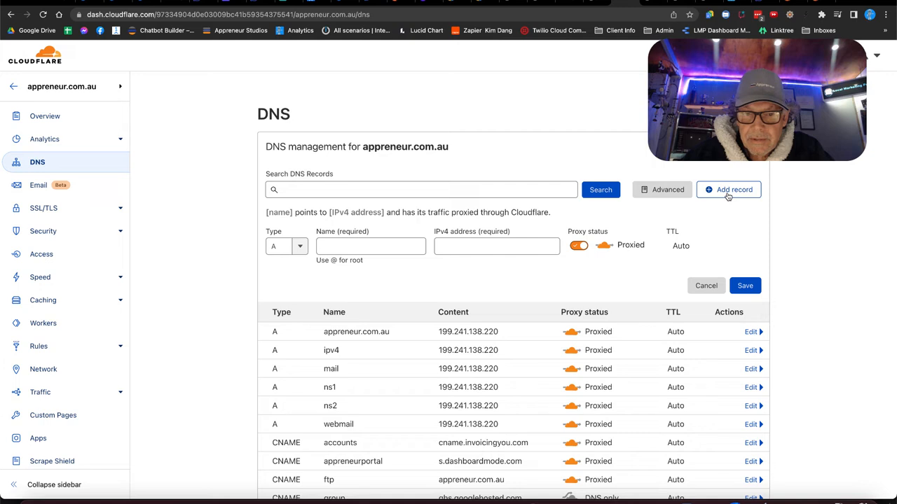
{"action": "left_click", "coordinate": [300, 246]}
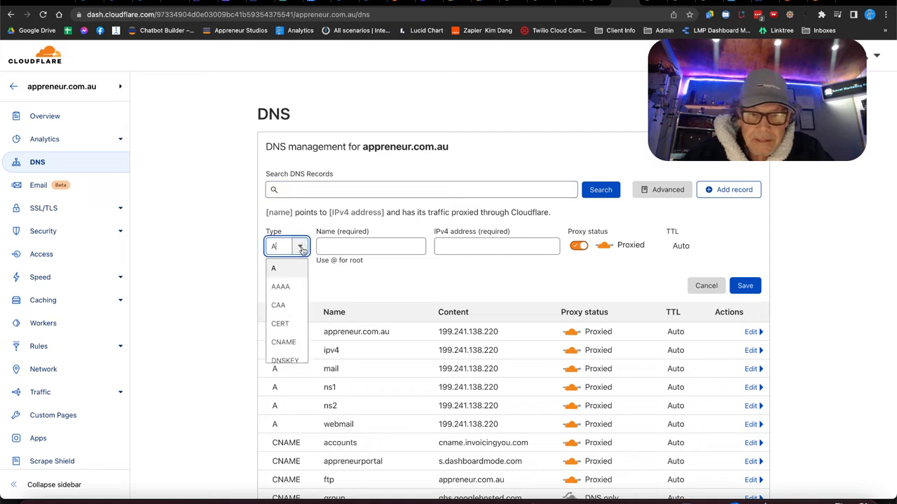
{"action": "left_click", "coordinate": [280, 343]}
{"action": "left_click", "coordinate": [346, 247]}
{"action": "type", "text": "imag"}
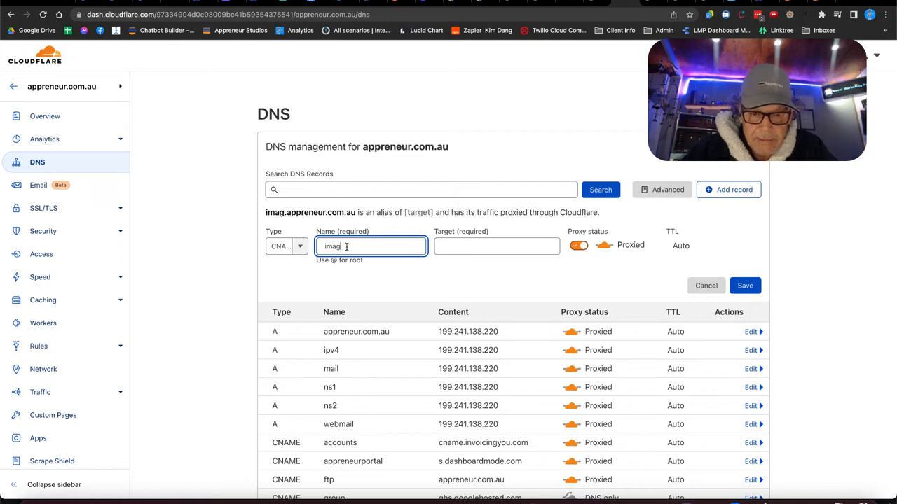
{"action": "type", "text": "re"}
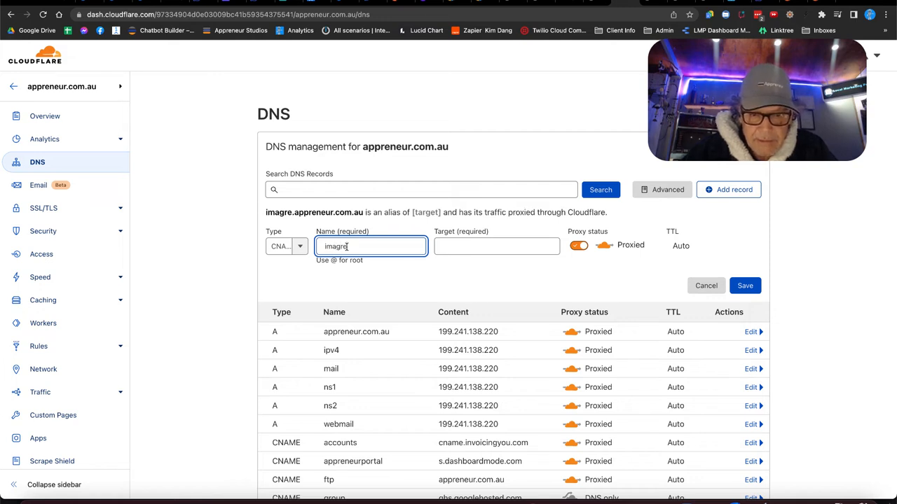
{"action": "key", "text": "BackSpace"}
{"action": "key", "text": "BackSpace"}
{"action": "type", "text": "es"}
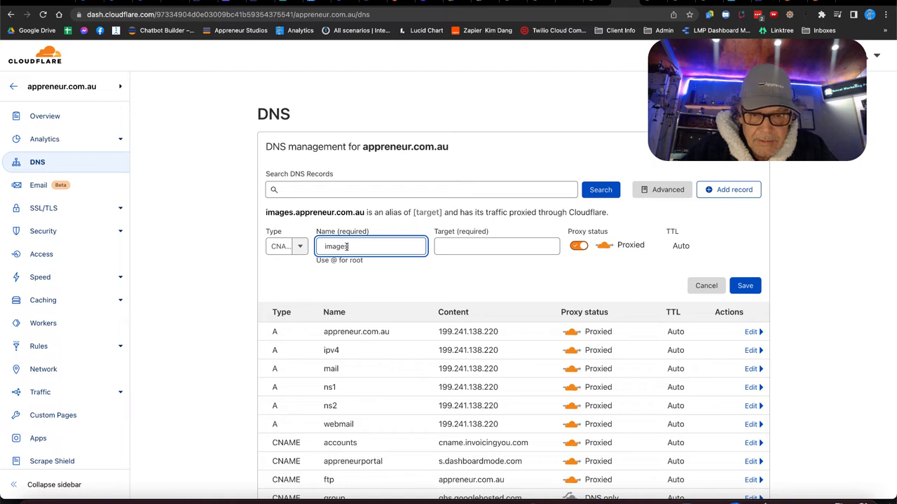
{"action": "left_click", "coordinate": [491, 247]}
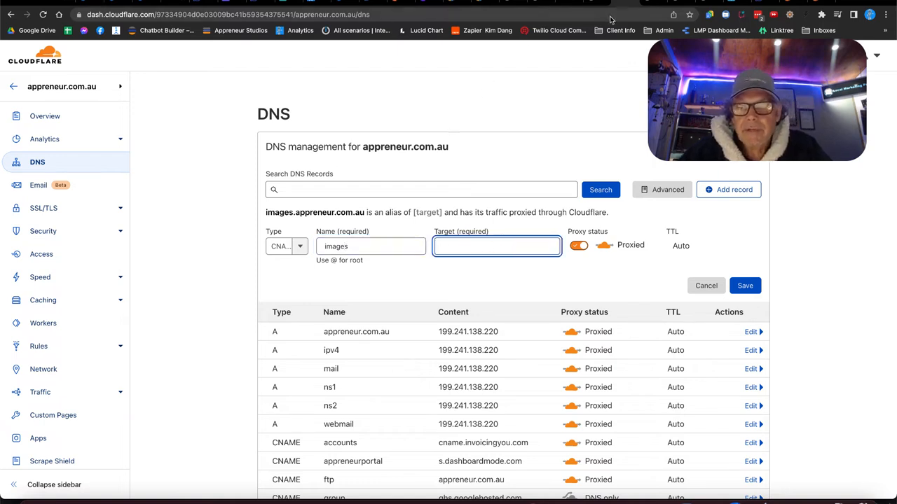
- Switch to Amazon S3 and examine the banner image's properties and permissions for an address usable as the CNAME target
{"action": "left_click", "coordinate": [813, 4]}
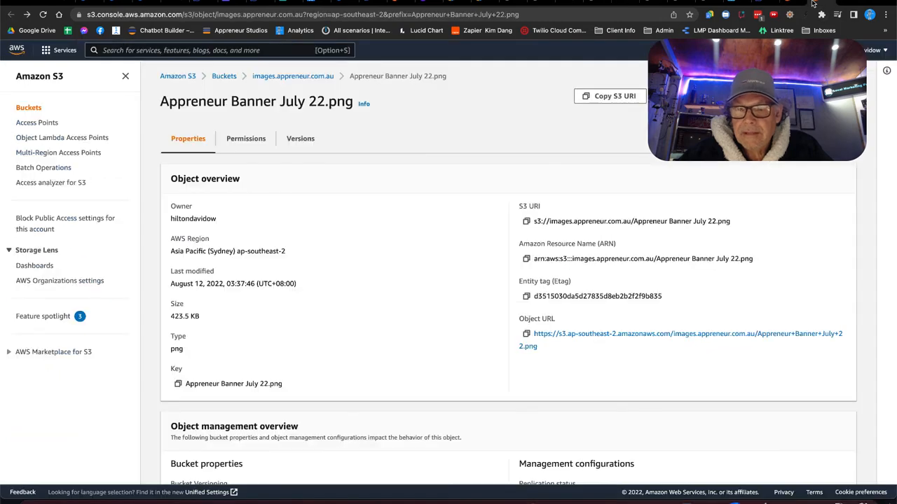
{"action": "scroll", "coordinate": [411, 266], "scroll_direction": "down", "scroll_amount": 2}
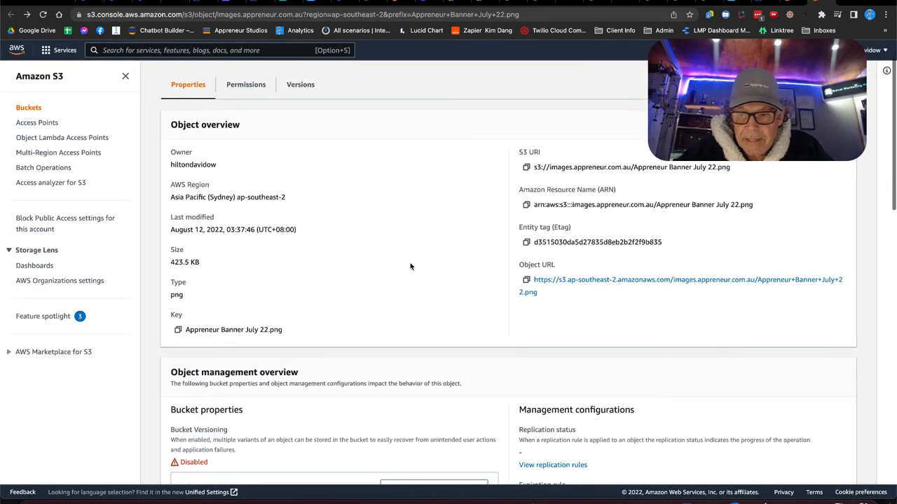
{"action": "scroll", "coordinate": [414, 254], "scroll_direction": "up", "scroll_amount": 1}
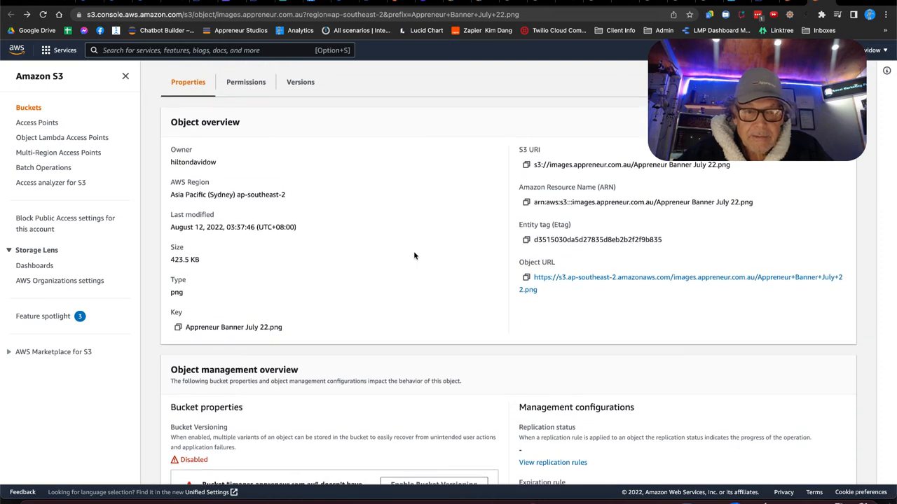
{"action": "scroll", "coordinate": [414, 254], "scroll_direction": "up", "scroll_amount": 2}
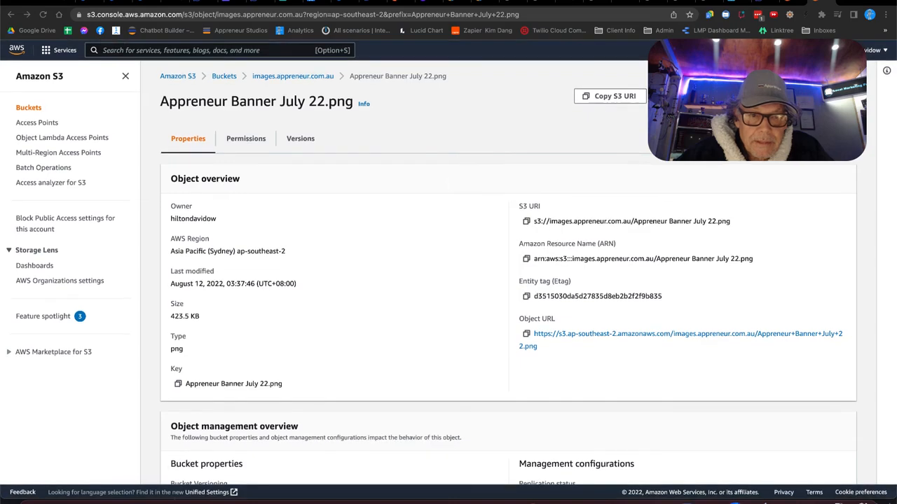
{"action": "scroll", "coordinate": [508, 280], "scroll_direction": "down", "scroll_amount": 10}
{"action": "scroll", "coordinate": [508, 280], "scroll_direction": "up", "scroll_amount": 10}
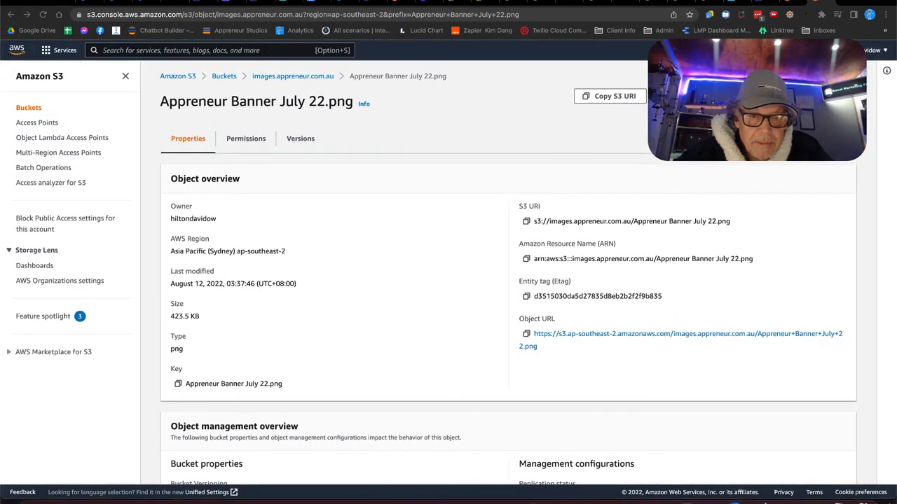
{"action": "left_click", "coordinate": [246, 139]}
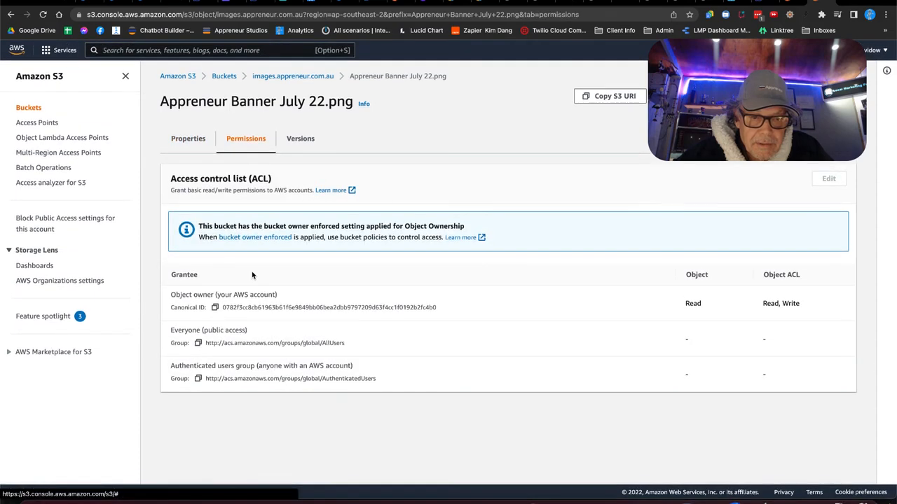
{"action": "left_click", "coordinate": [188, 139]}
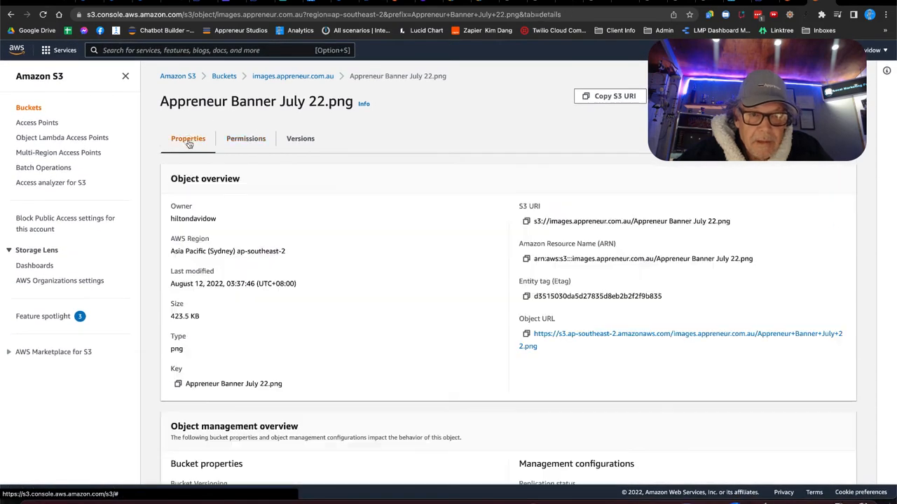
{"action": "scroll", "coordinate": [260, 278], "scroll_direction": "down", "scroll_amount": 3}
{"action": "scroll", "coordinate": [260, 278], "scroll_direction": "down", "scroll_amount": 10}
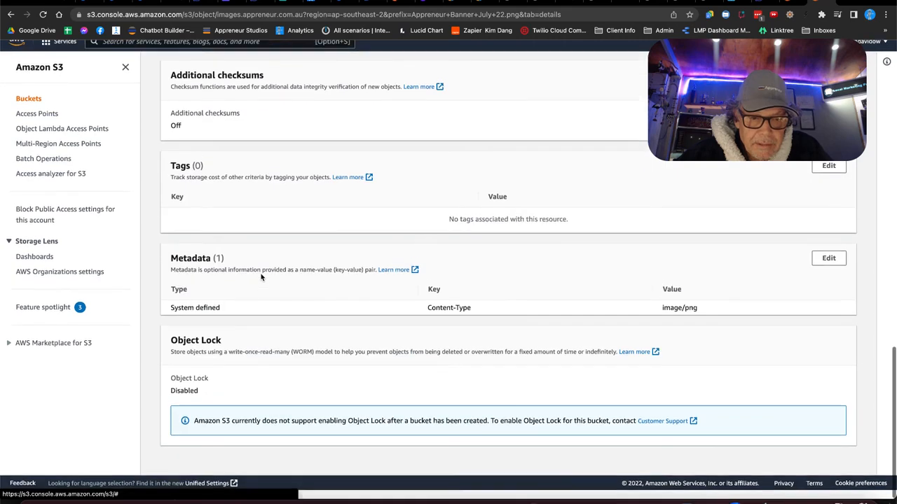
{"action": "scroll", "coordinate": [260, 278], "scroll_direction": "up", "scroll_amount": 13}
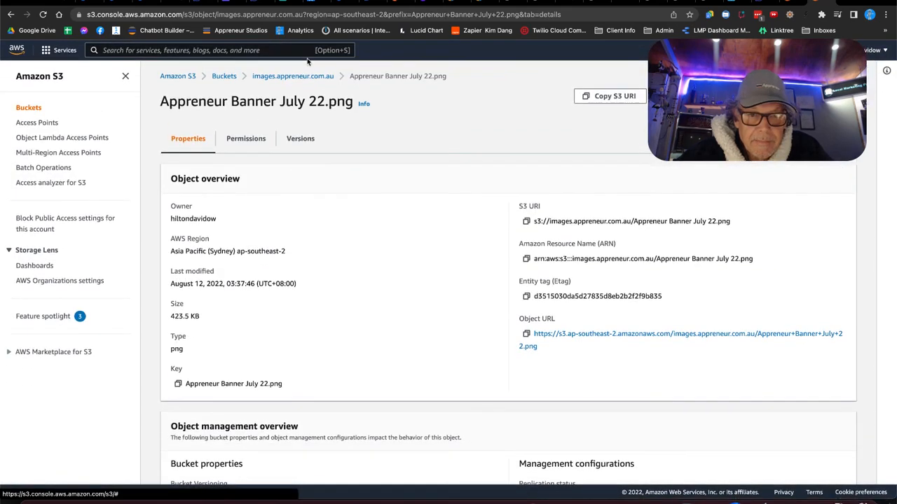
{"action": "left_click", "coordinate": [305, 77]}
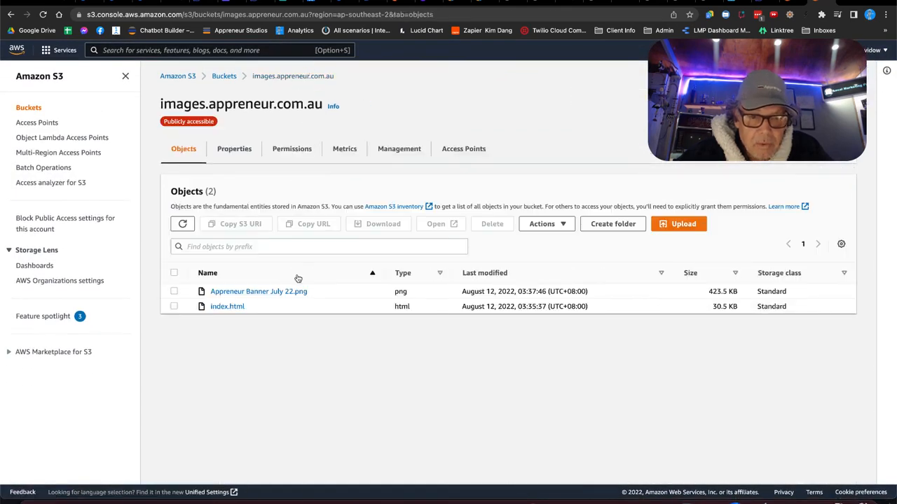
{"action": "left_click", "coordinate": [253, 292]}
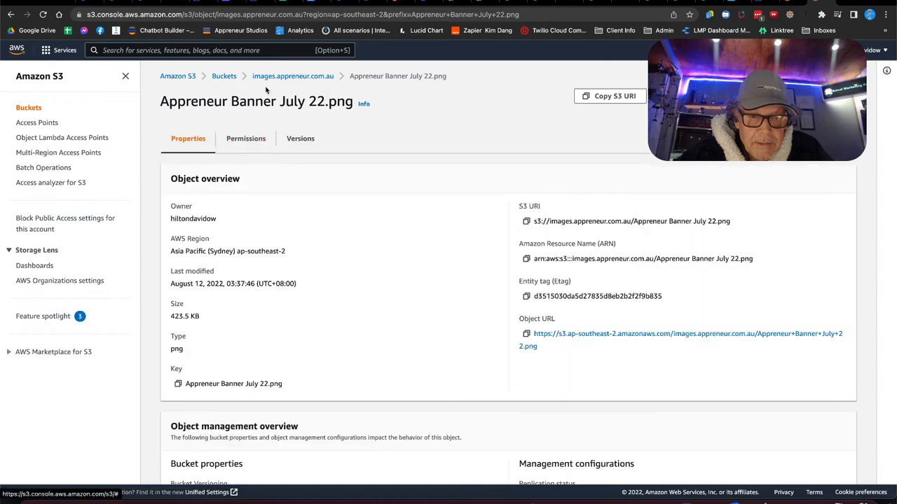
- Reopen the images.appreneur.com.au bucket from the bucket list and copy its static website hosting endpoint URL
{"action": "left_click", "coordinate": [225, 78]}
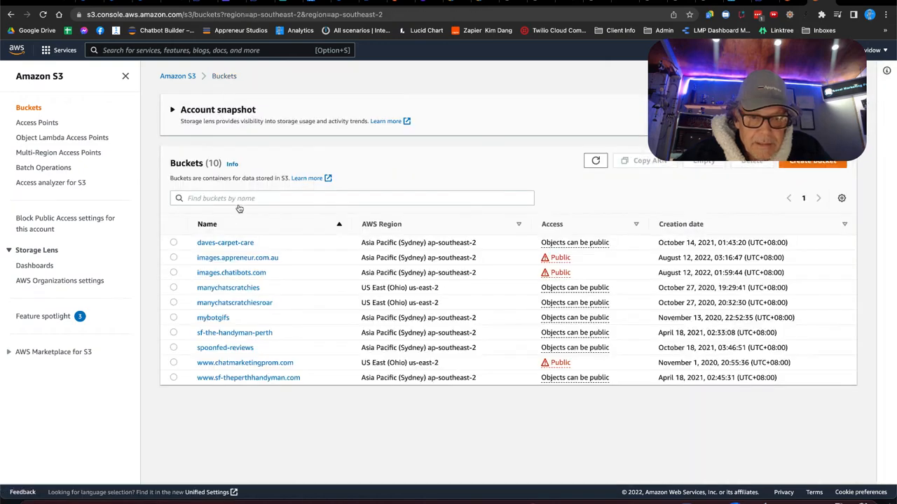
{"action": "left_click", "coordinate": [225, 258]}
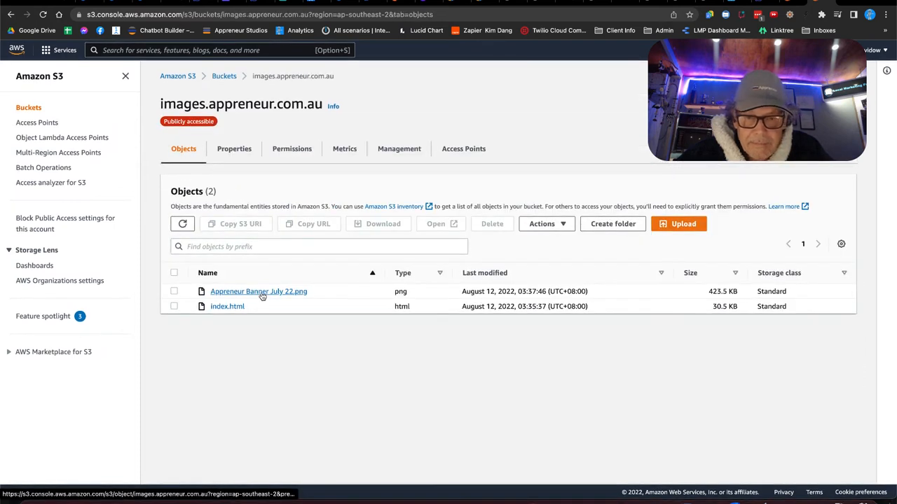
{"action": "left_click", "coordinate": [239, 150]}
{"action": "scroll", "coordinate": [271, 312], "scroll_direction": "down", "scroll_amount": 10}
{"action": "scroll", "coordinate": [270, 309], "scroll_direction": "down", "scroll_amount": 5}
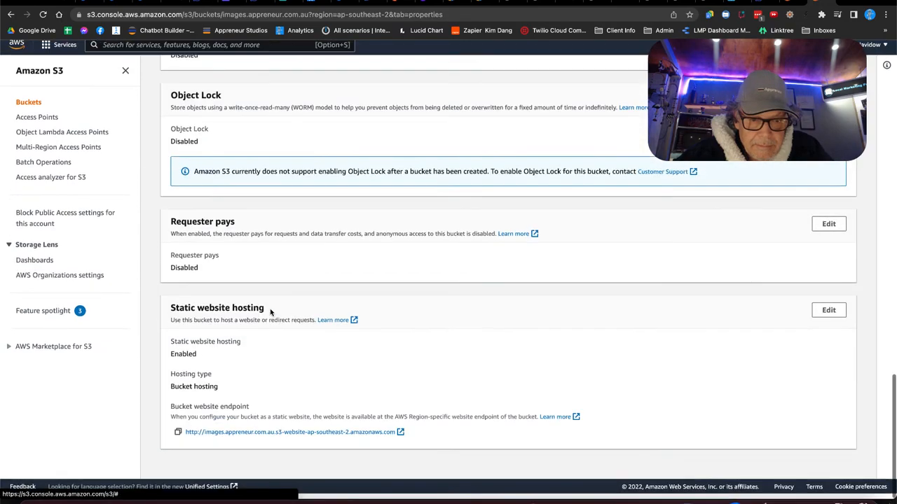
{"action": "scroll", "coordinate": [309, 257], "scroll_direction": "up", "scroll_amount": 10}
{"action": "scroll", "coordinate": [309, 256], "scroll_direction": "up", "scroll_amount": 6}
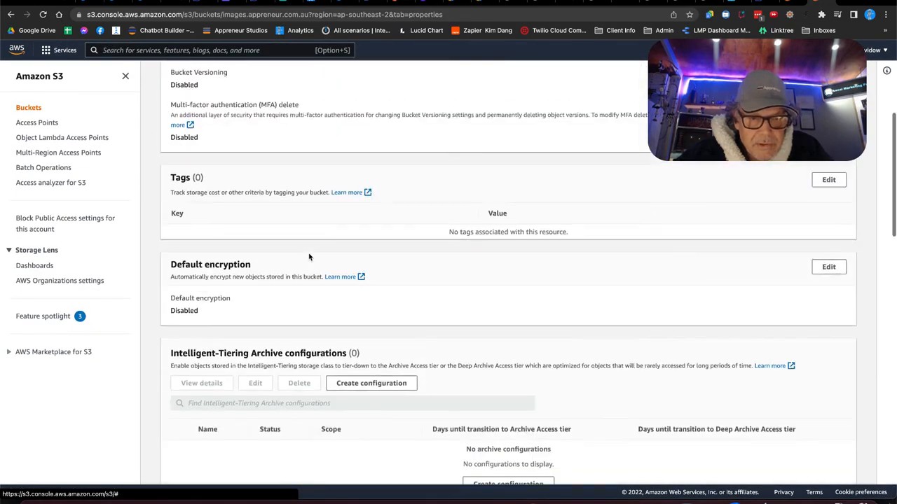
{"action": "scroll", "coordinate": [309, 257], "scroll_direction": "down", "scroll_amount": 8}
{"action": "scroll", "coordinate": [309, 256], "scroll_direction": "down", "scroll_amount": 8}
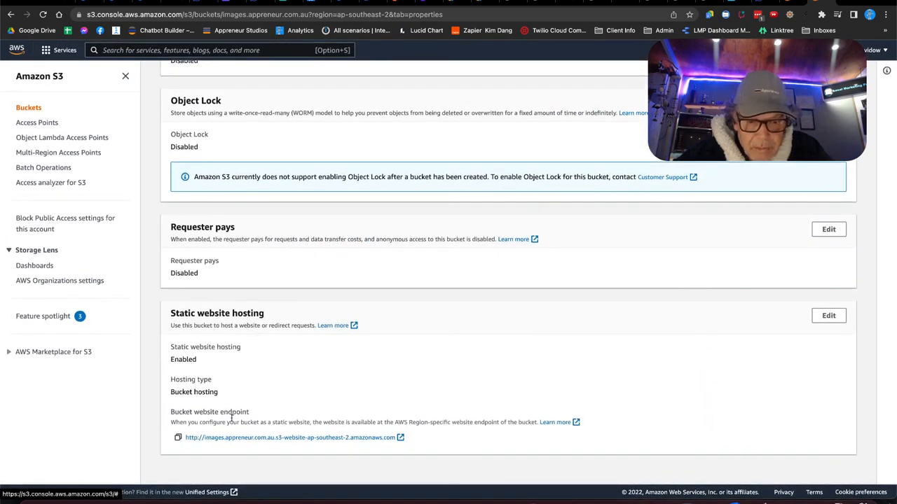
{"action": "left_click", "coordinate": [178, 439]}
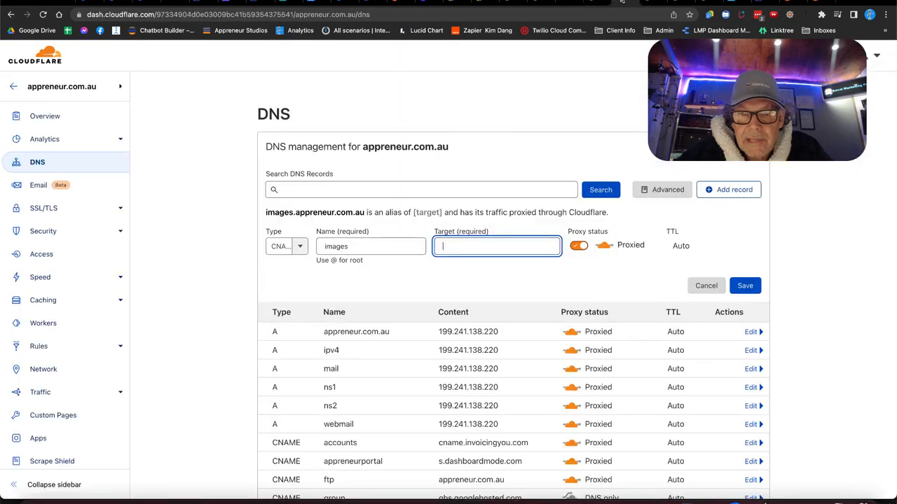
{"action": "left_click", "coordinate": [621, 3]}
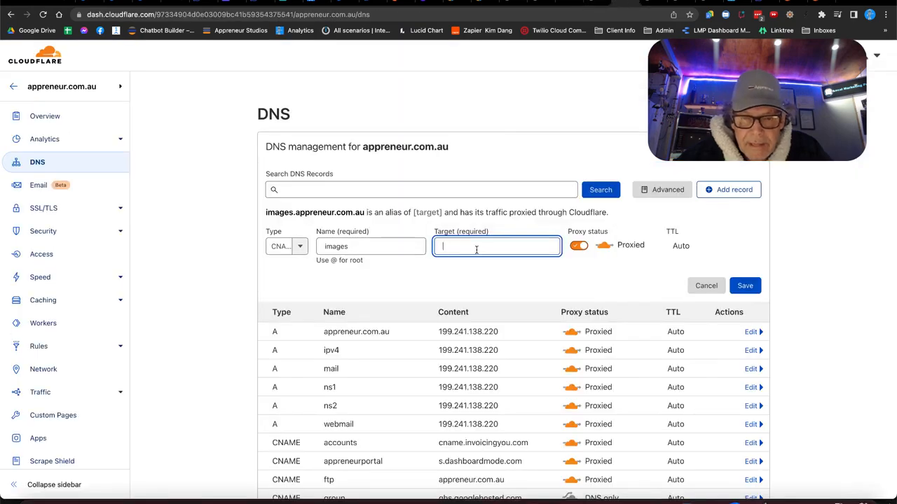
{"action": "key", "text": "super+v"}
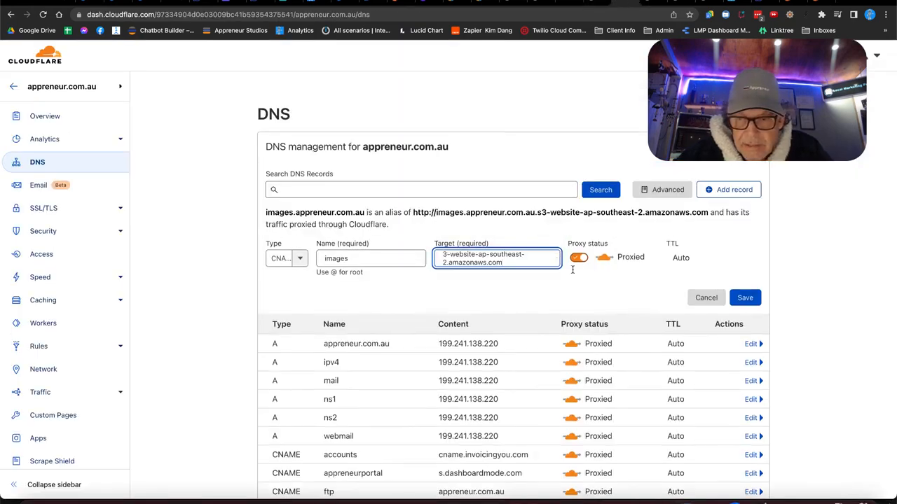
{"action": "left_click", "coordinate": [744, 298]}
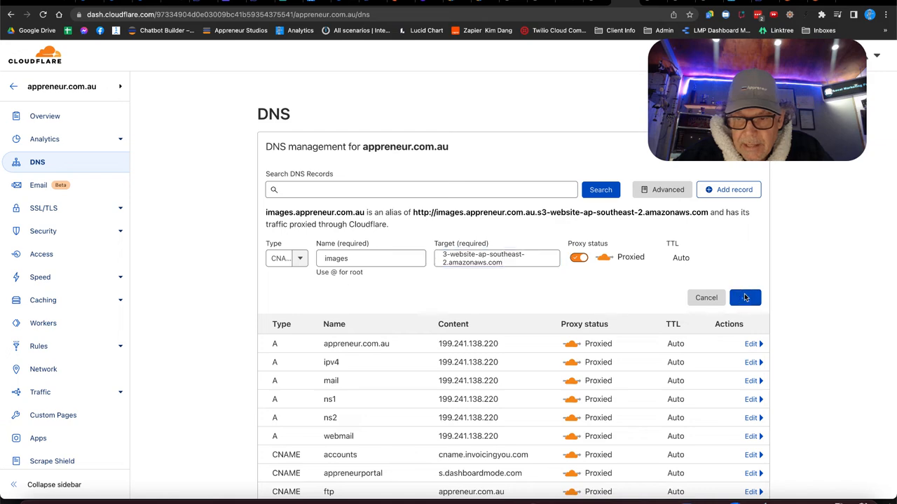
{"action": "scroll", "coordinate": [615, 295], "scroll_direction": "down", "scroll_amount": 2}
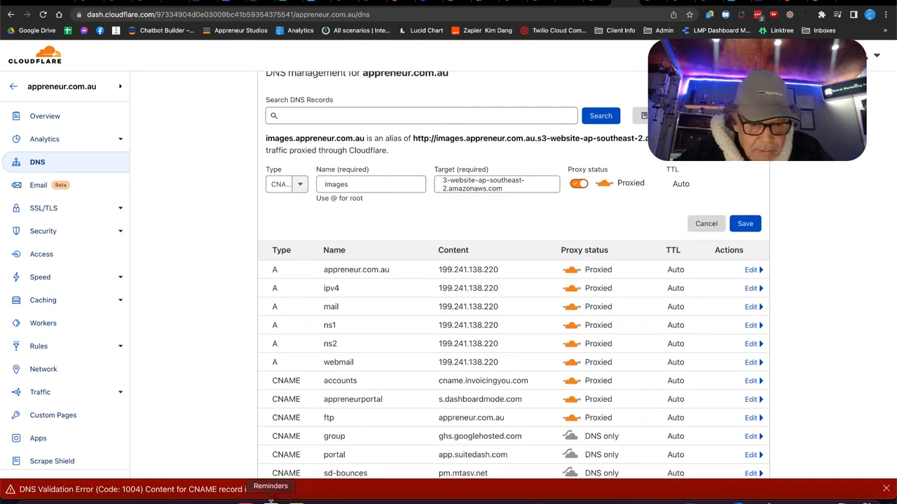
{"action": "scroll", "coordinate": [248, 411], "scroll_direction": "up", "scroll_amount": 1}
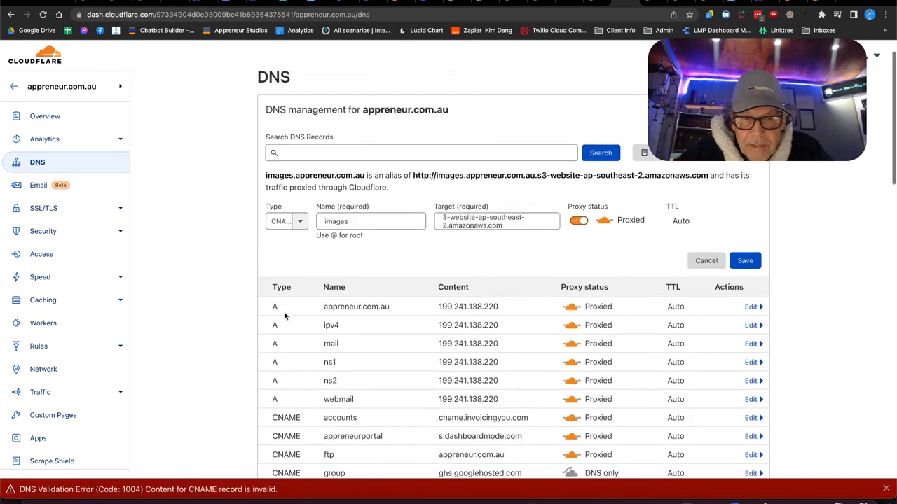
{"action": "scroll", "coordinate": [532, 237], "scroll_direction": "up", "scroll_amount": 1}
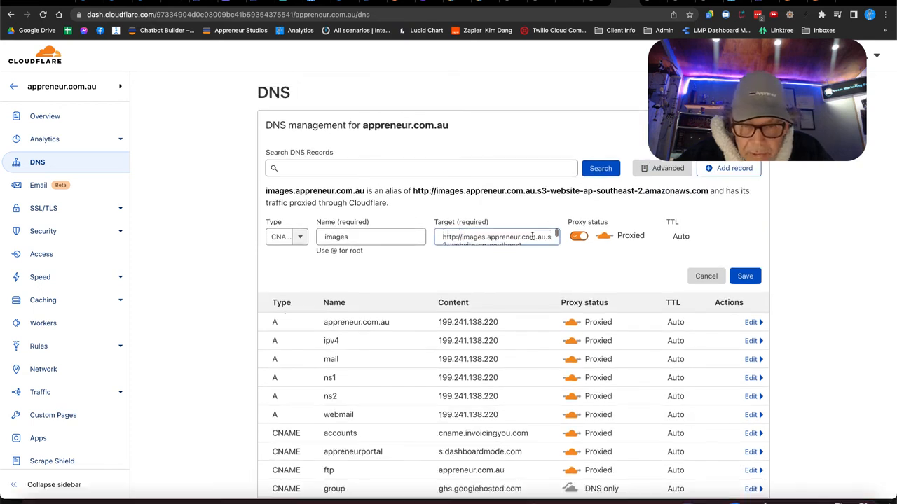
{"action": "left_click", "coordinate": [462, 237]}
{"action": "key", "text": "BackSpace"}
{"action": "key", "text": "BackSpace"}
{"action": "key", "text": "BackSpace"}
{"action": "key", "text": "BackSpace"}
{"action": "key", "text": "BackSpace"}
{"action": "key", "text": "BackSpace"}
{"action": "key", "text": "BackSpace"}
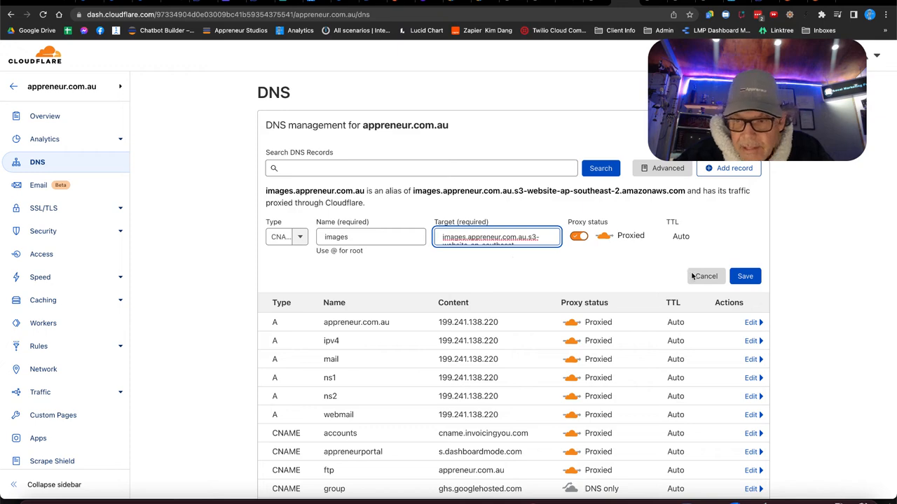
{"action": "left_click", "coordinate": [741, 276]}
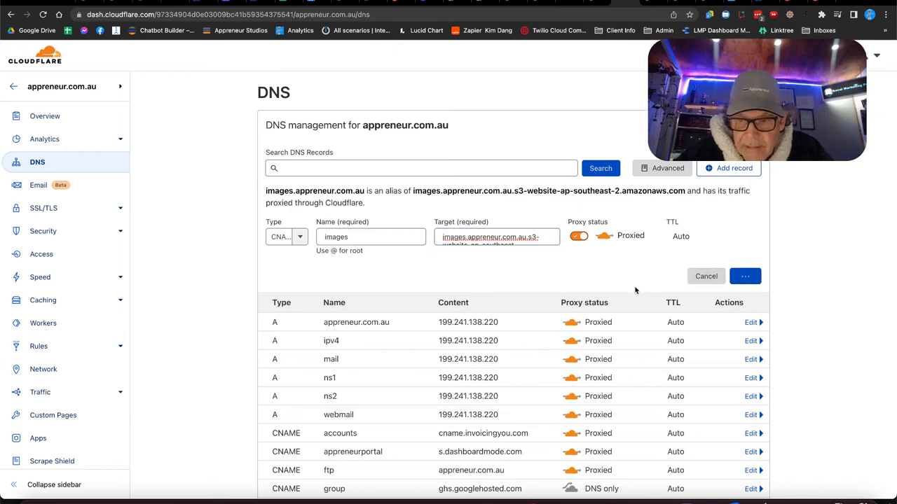
{"action": "scroll", "coordinate": [635, 290], "scroll_direction": "down", "scroll_amount": 10}
{"action": "scroll", "coordinate": [635, 290], "scroll_direction": "up", "scroll_amount": 10}
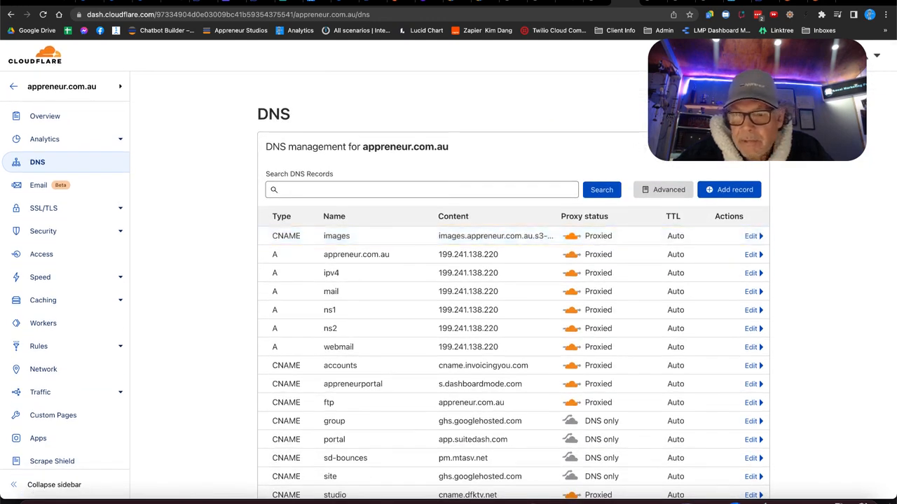
- Copy the domain name, switch to DNSChecker and look up the A record propagation for images.appreneur.com.au
{"action": "left_click_drag", "start_coordinate": [454, 146], "coordinate": [364, 147]}
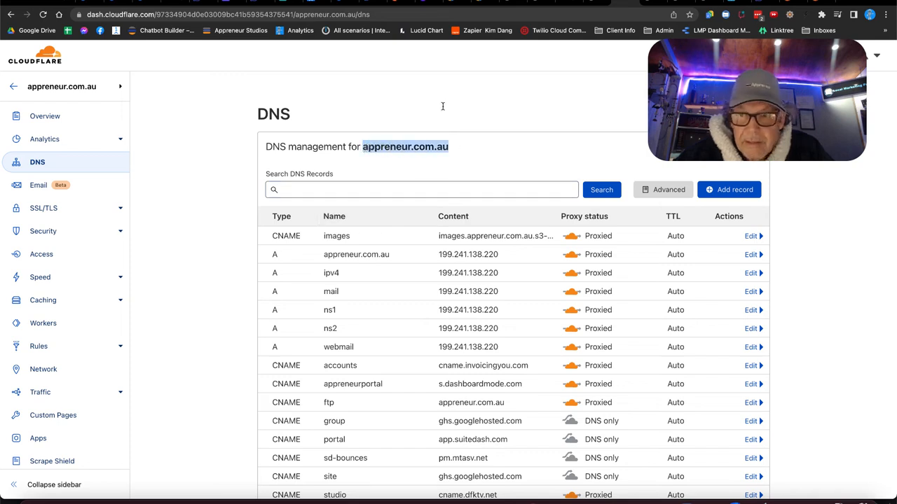
{"action": "left_click", "coordinate": [713, 4]}
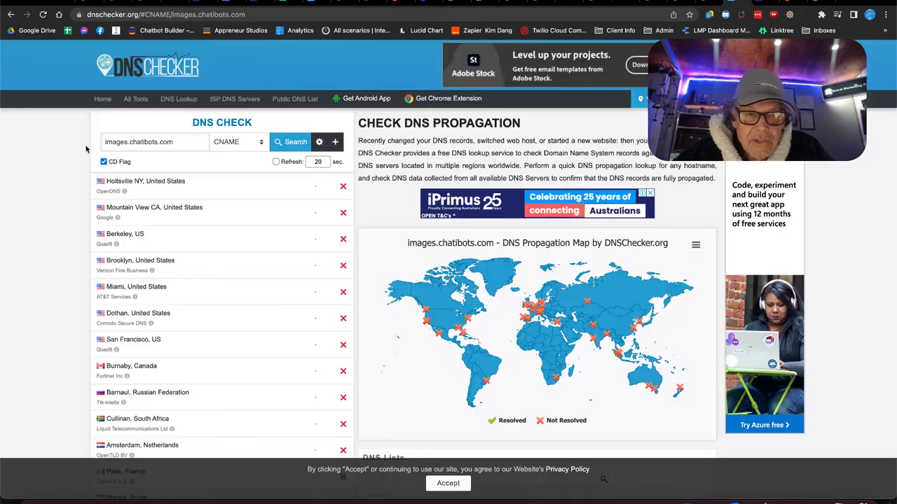
{"action": "left_click_drag", "start_coordinate": [175, 145], "coordinate": [127, 143]}
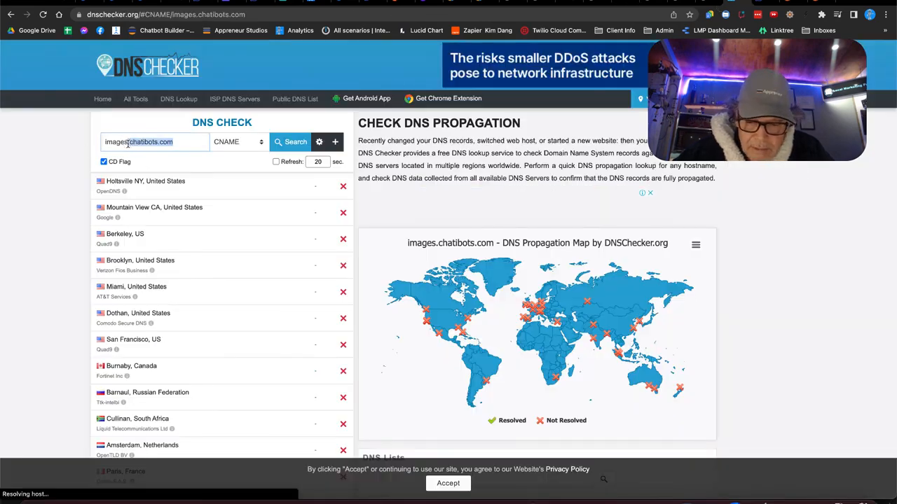
{"action": "type", "text": "appreneur.com.au"}
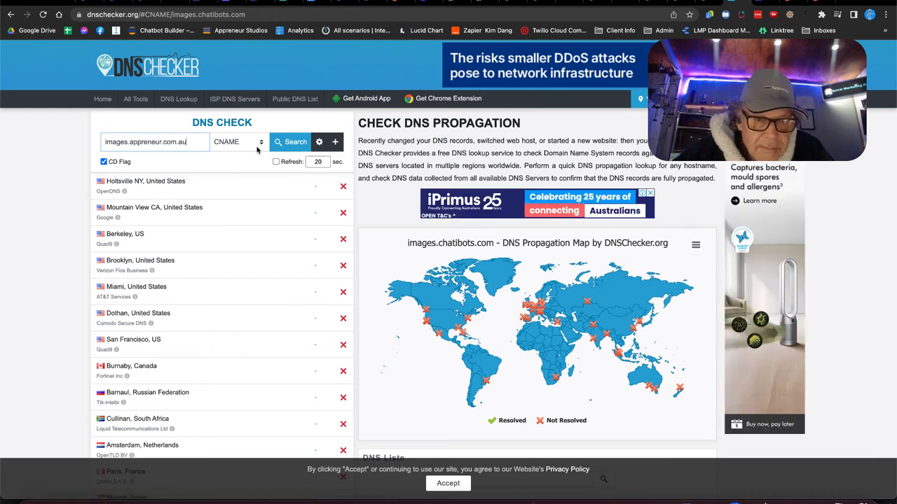
{"action": "left_click", "coordinate": [258, 144]}
{"action": "left_click", "coordinate": [235, 121]}
{"action": "left_click", "coordinate": [291, 143]}
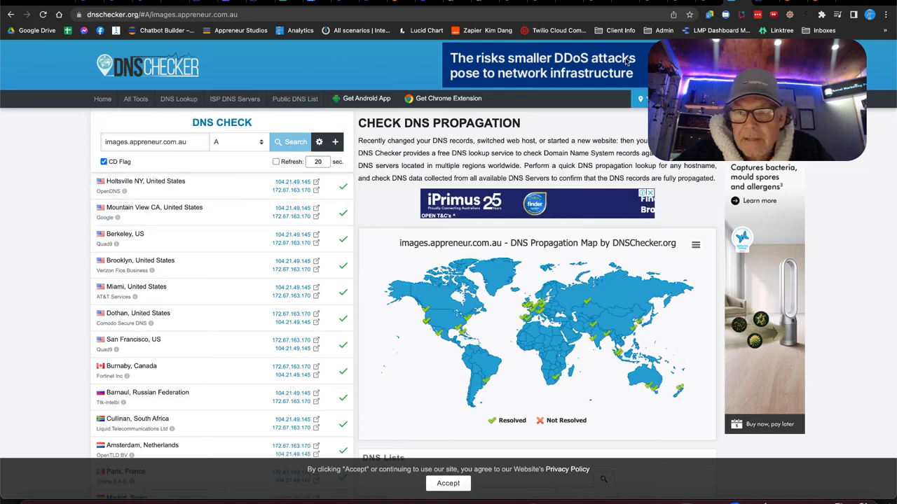
- Load images.appreneur.com.au in a new browser tab to test the subdomain
{"action": "key", "text": "super+t"}
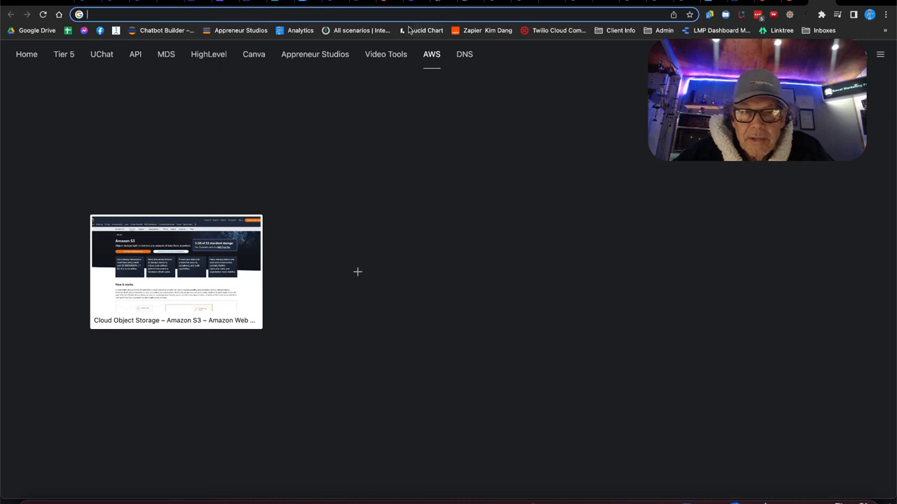
{"action": "left_click", "coordinate": [383, 15]}
{"action": "type", "text": "i"}
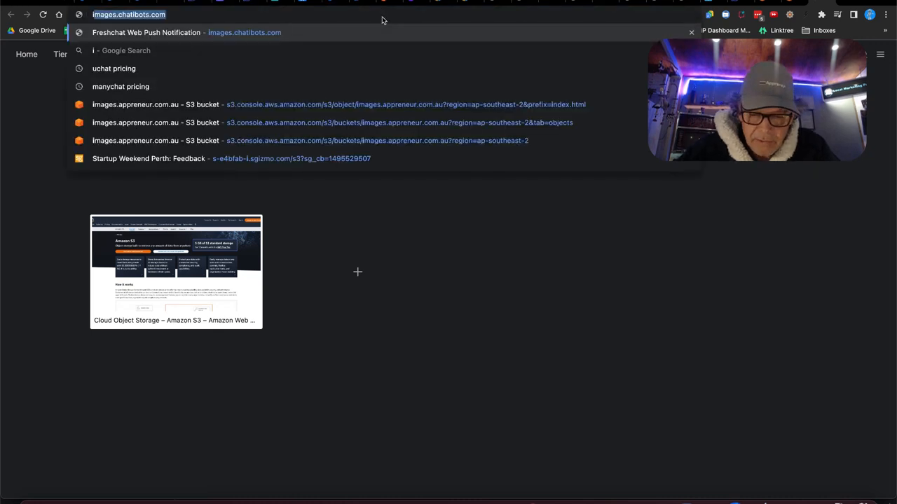
{"action": "type", "text": "mages"}
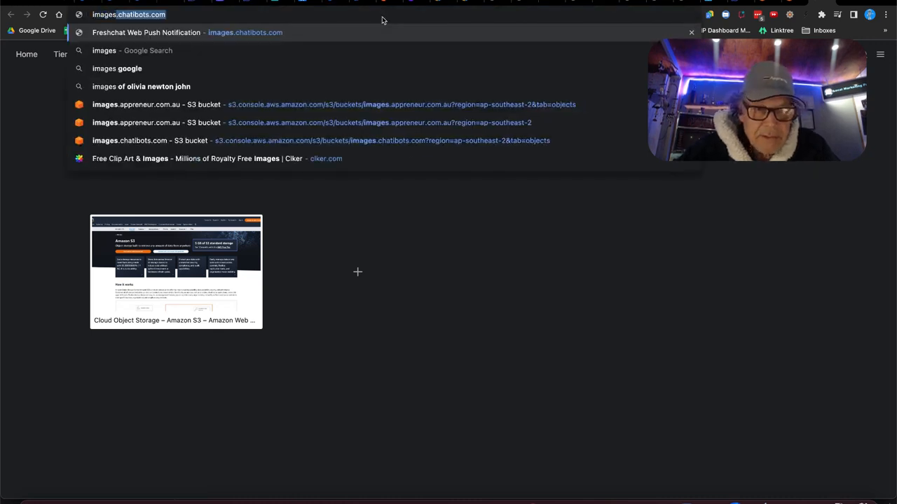
{"action": "type", "text": ".apprene"}
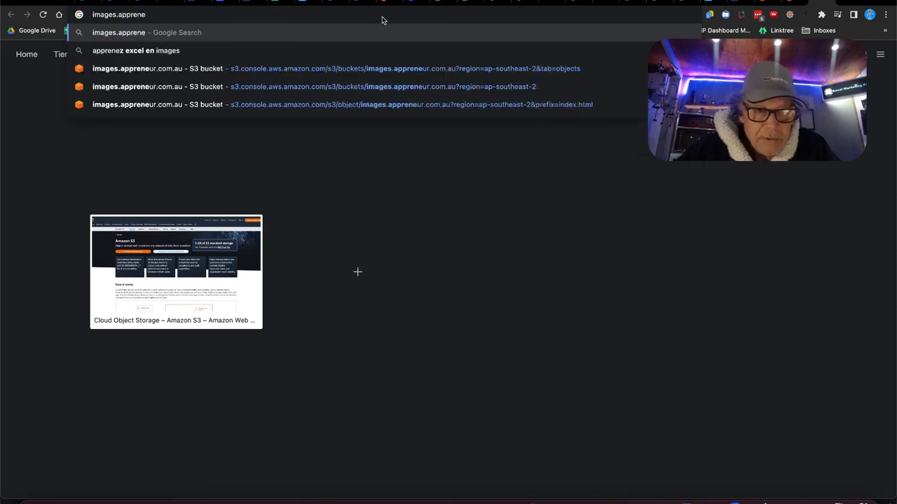
{"action": "key", "text": "BackSpace"}
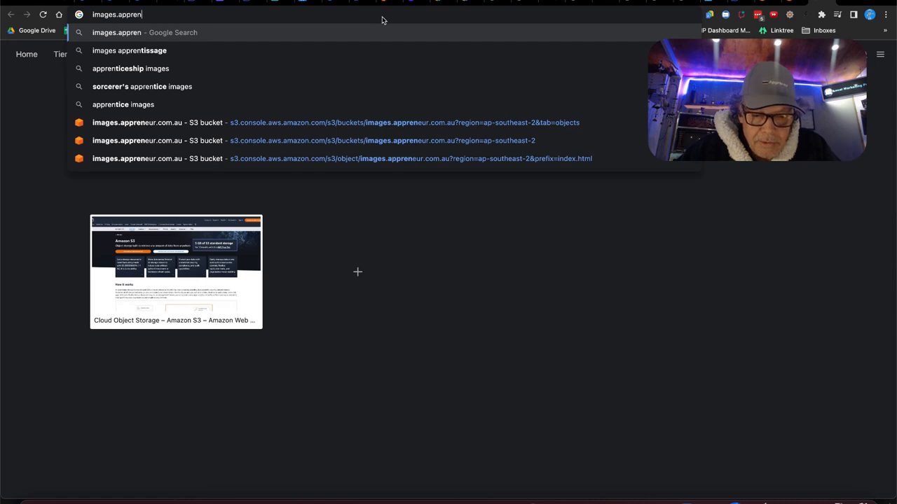
{"action": "type", "text": "eur.c"}
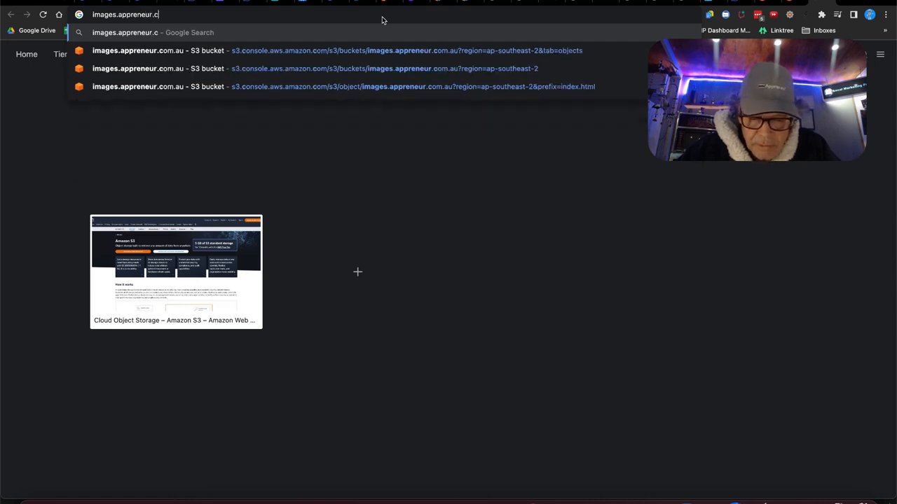
{"action": "type", "text": "om.au"}
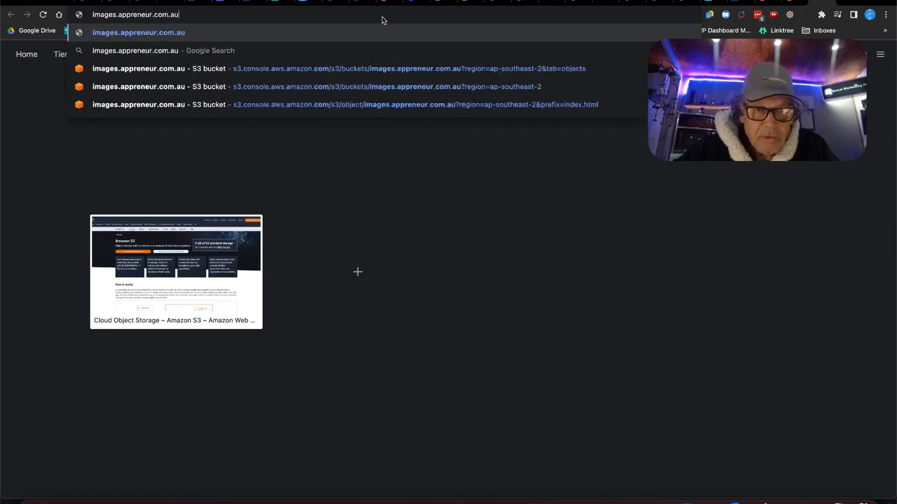
{"action": "key", "text": "Return"}
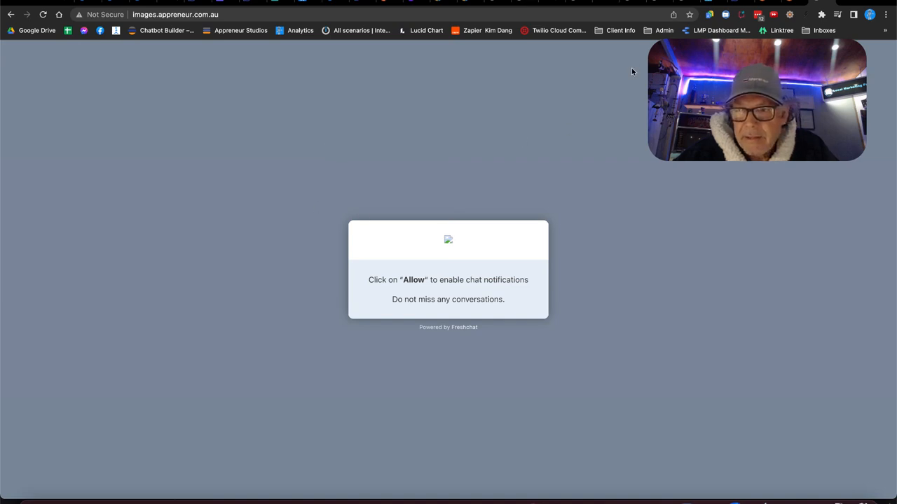
- Extend the page address to images.appreneur.com.au/appreneur as the start of the banner image's URL, without loading it
{"action": "left_click", "coordinate": [292, 15]}
{"action": "left_click", "coordinate": [293, 16]}
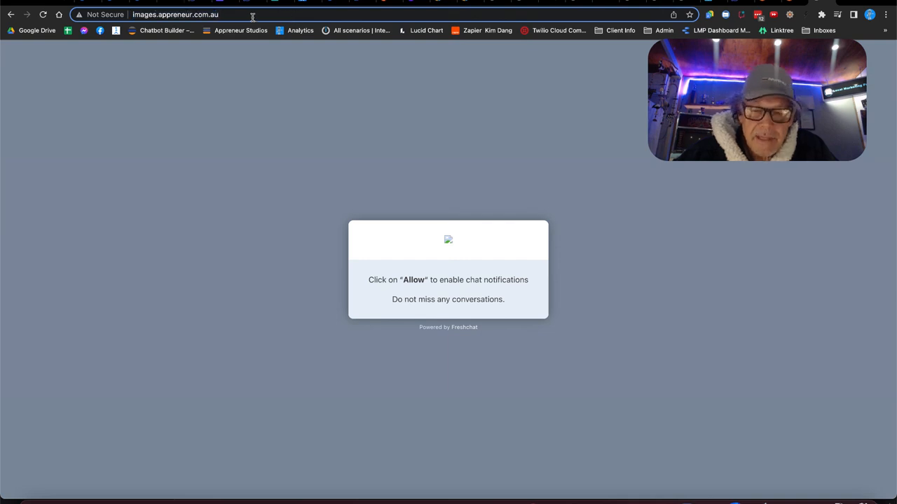
{"action": "type", "text": "/"}
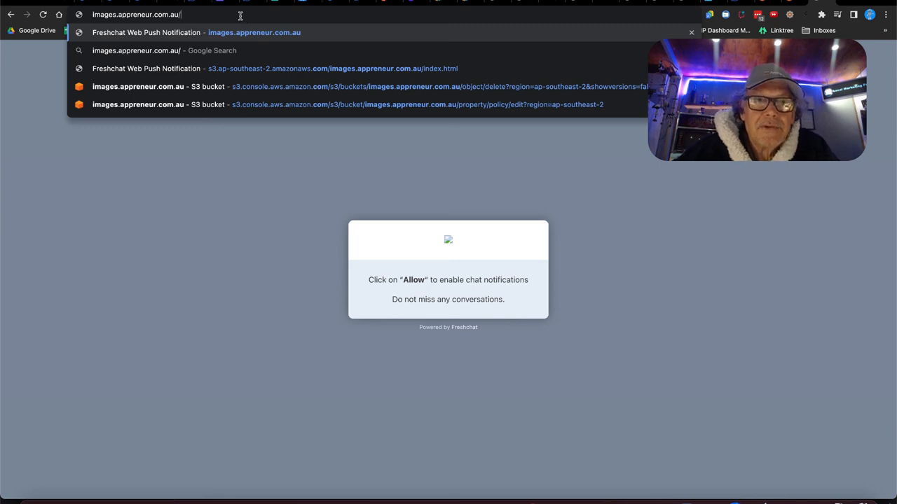
{"action": "type", "text": "appreneu"}
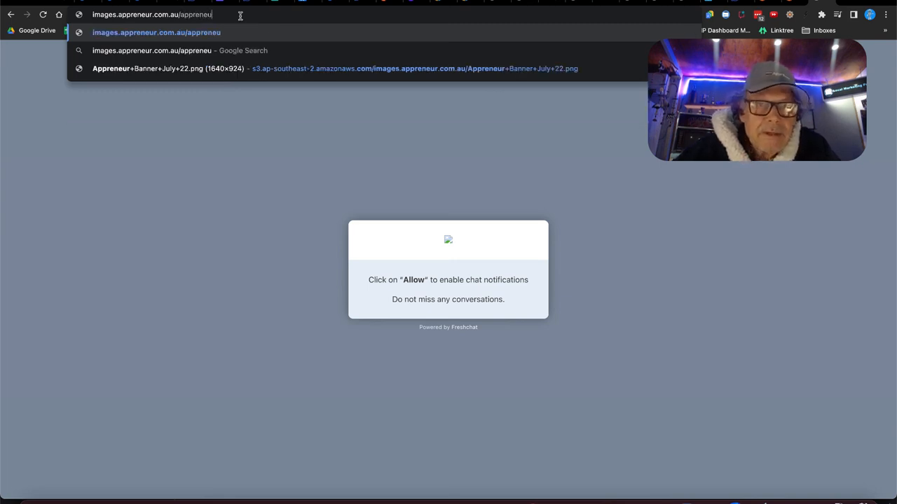
{"action": "type", "text": "r"}
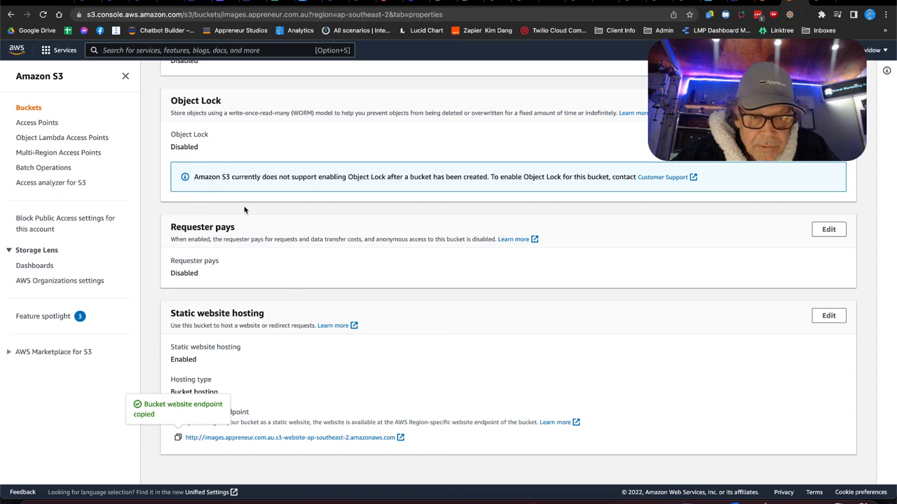
- Switch to Amazon S3 and copy the file name Appreneur Banner July 22.png from the images.appreneur.com.au bucket's object list
{"action": "scroll", "coordinate": [215, 126], "scroll_direction": "up", "scroll_amount": 10}
{"action": "scroll", "coordinate": [218, 162], "scroll_direction": "left", "scroll_amount": 5}
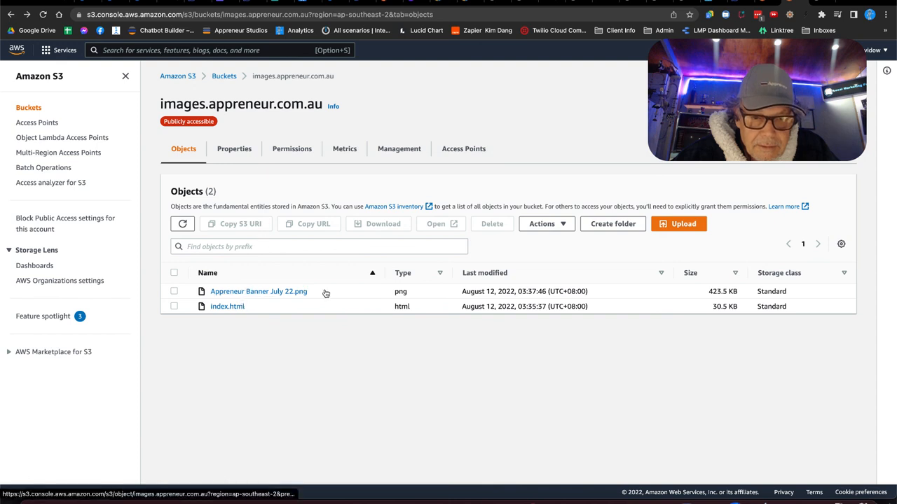
{"action": "left_click_drag", "start_coordinate": [323, 293], "coordinate": [212, 299]}
{"action": "left_click_drag", "start_coordinate": [321, 292], "coordinate": [211, 294]}
{"action": "key", "text": "super+c"}
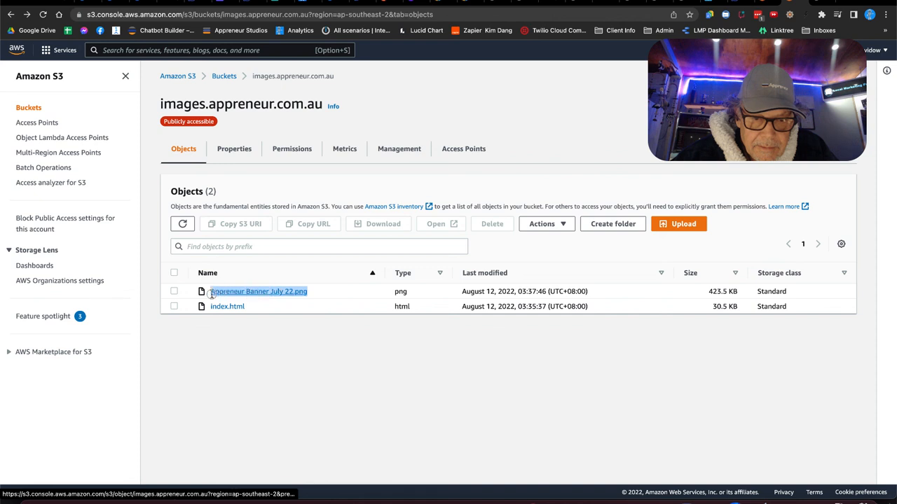
- Return to the subdomain test page, replace the path with Appreneur Banner July 22.png and load the image's address
{"action": "left_click", "coordinate": [820, 5]}
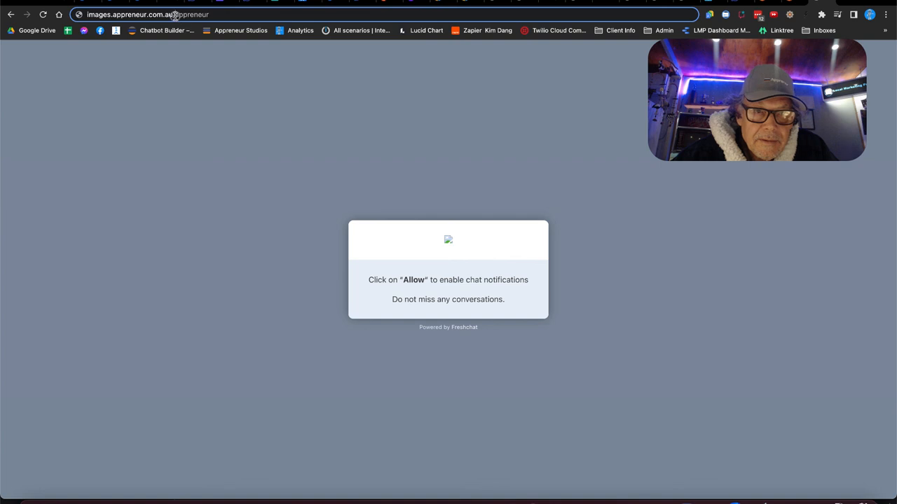
{"action": "left_click_drag", "start_coordinate": [176, 14], "coordinate": [294, 14]}
{"action": "key", "text": "super+v"}
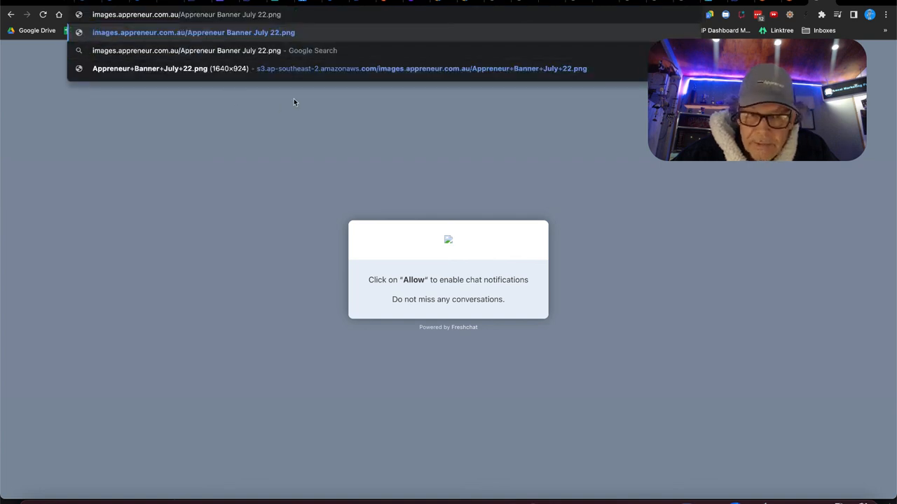
{"action": "key", "text": "Return"}
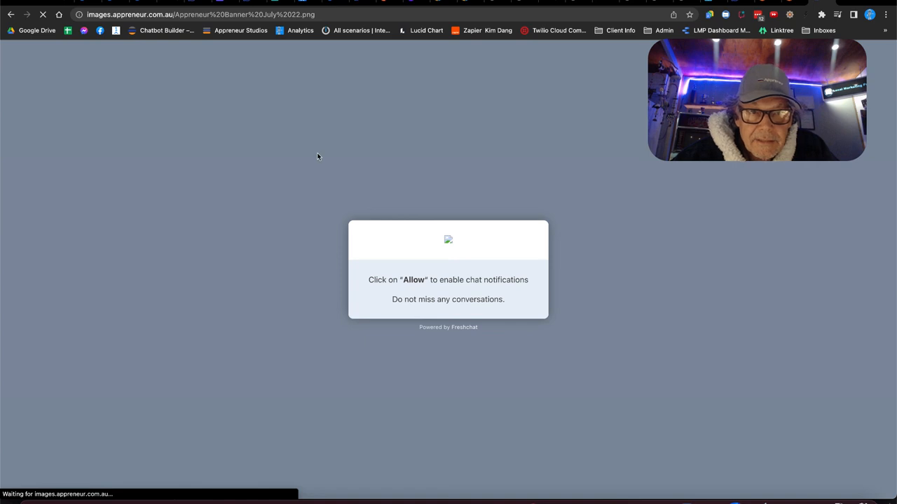